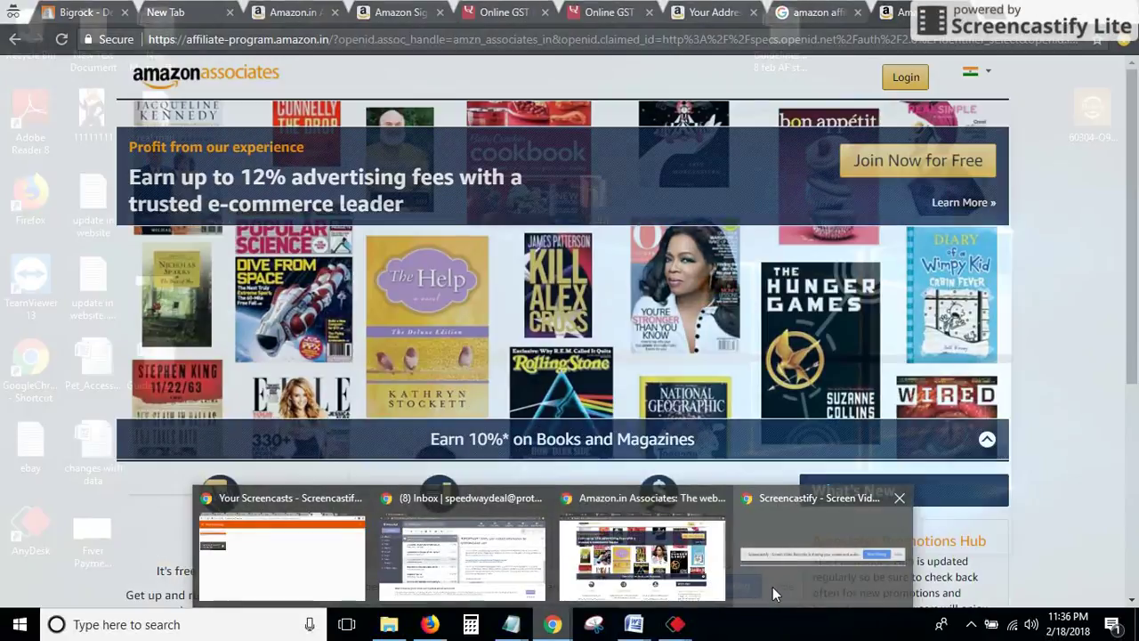
# Step: Load google.com in place of the Amazon Associates page
pyautogui.click(772, 586)
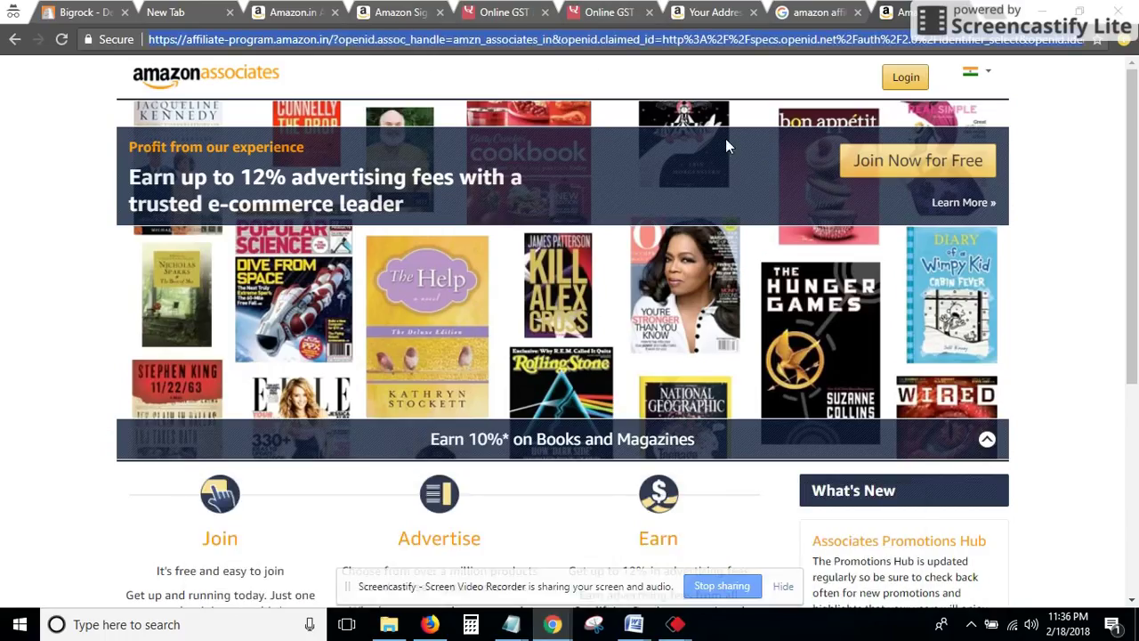
pyautogui.click(738, 159)
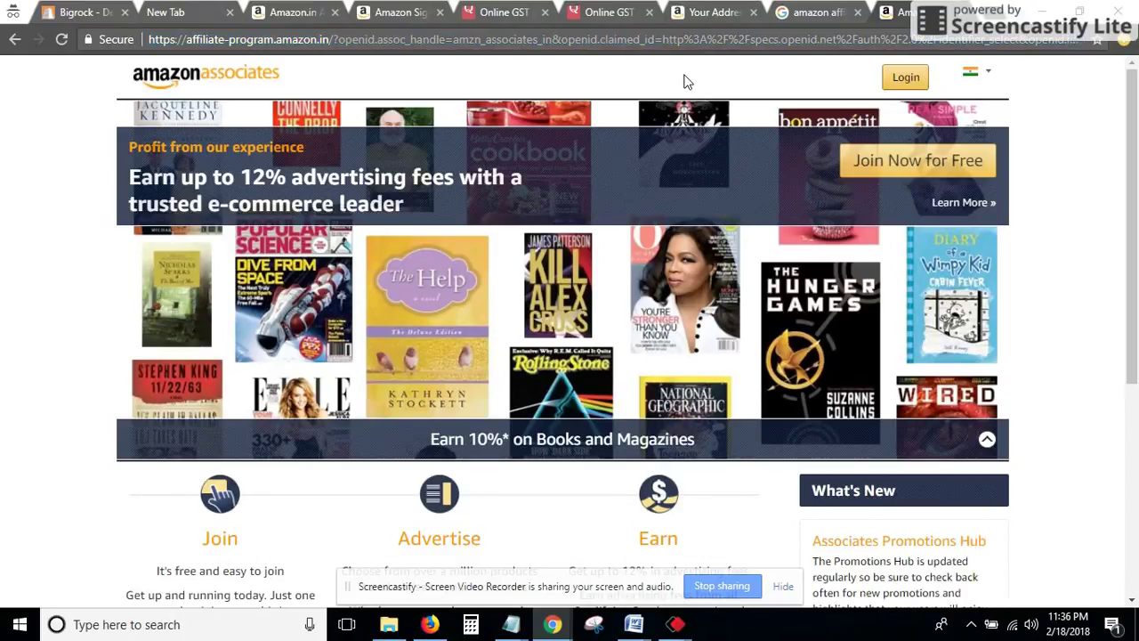
pyautogui.click(644, 42)
pyautogui.write('google.com')
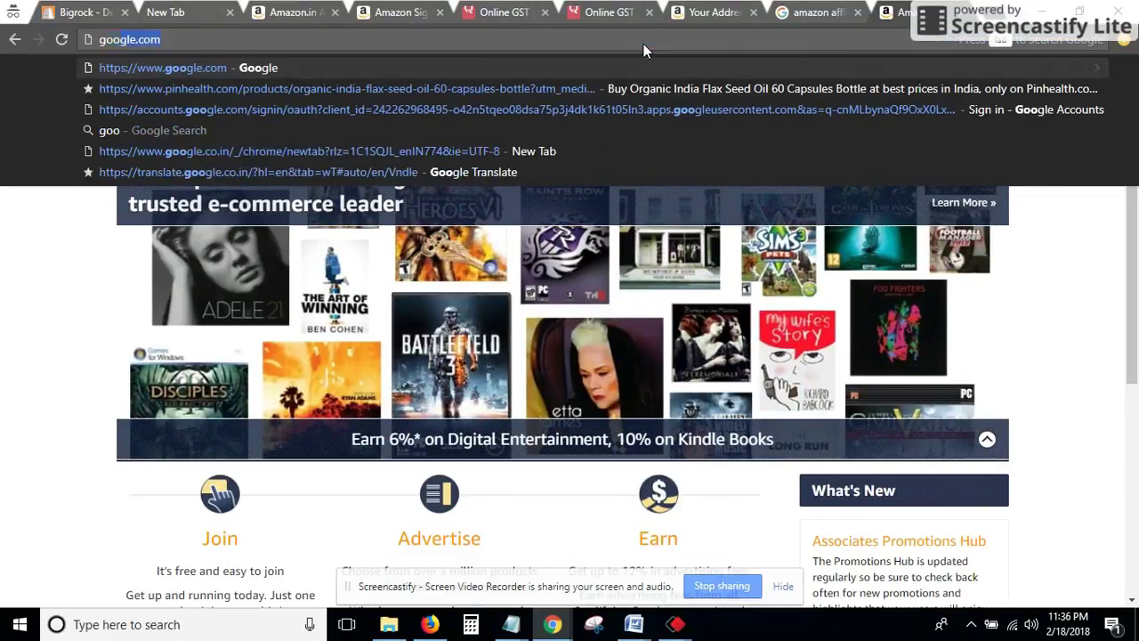
pyautogui.press('Return')
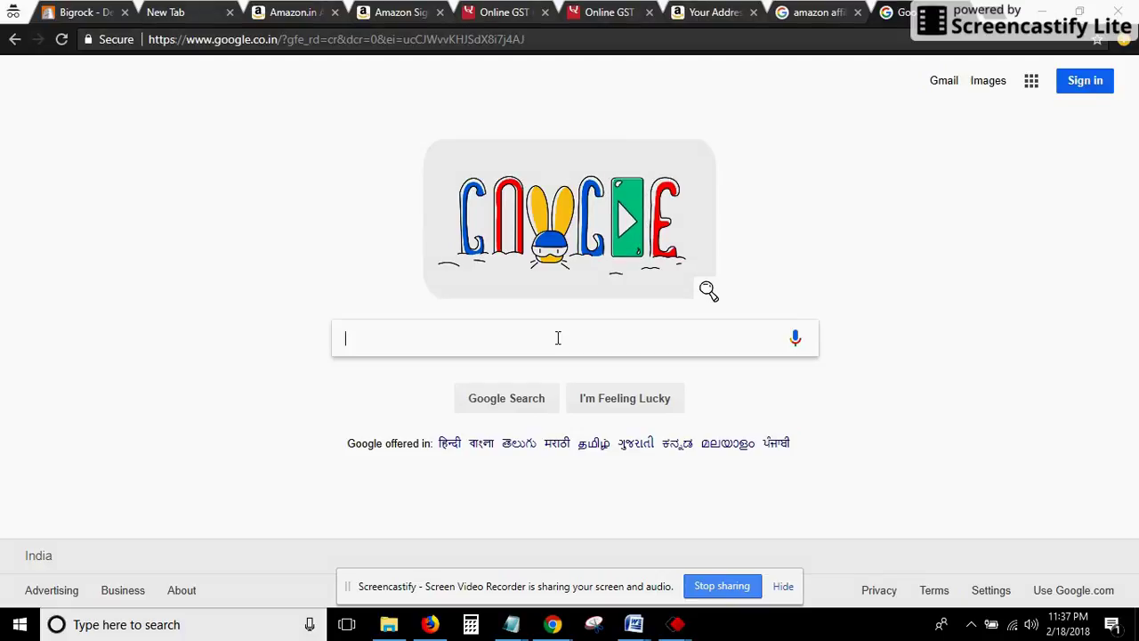
# Step: Search Google for "amazon affiliate usa"
pyautogui.write('maz')
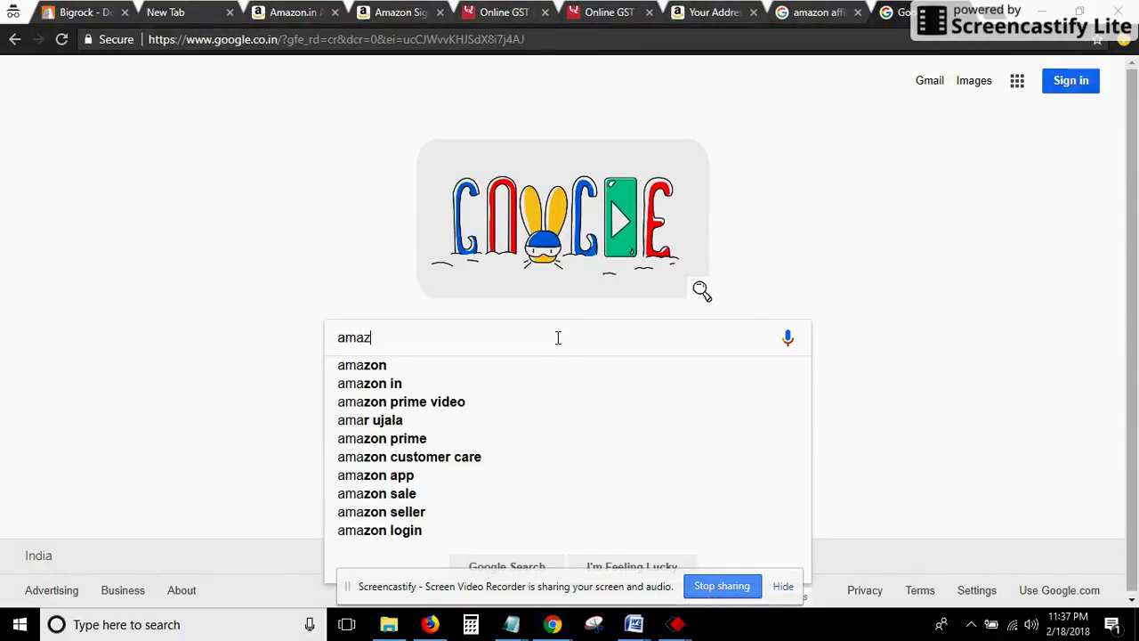
pyautogui.write('on aff')
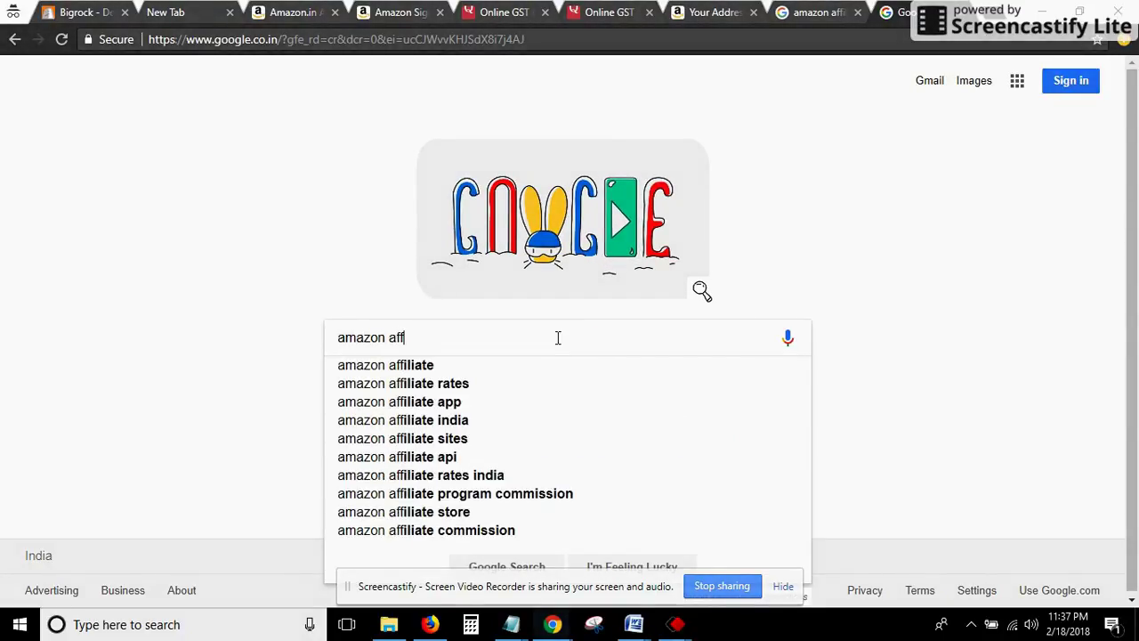
pyautogui.write('iliate')
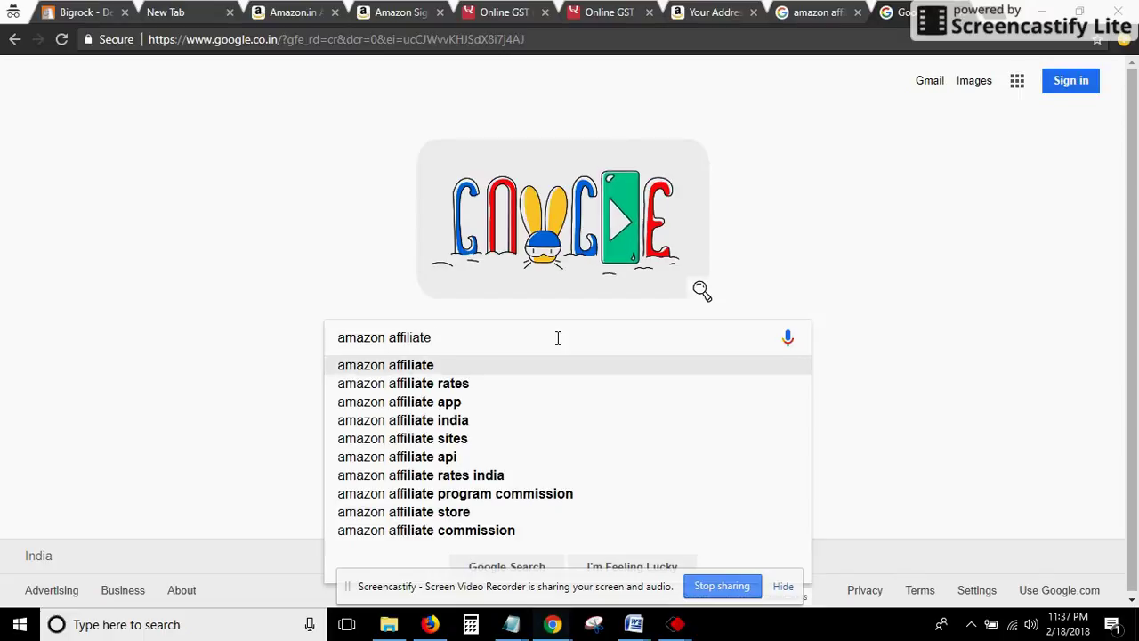
pyautogui.write(' usa')
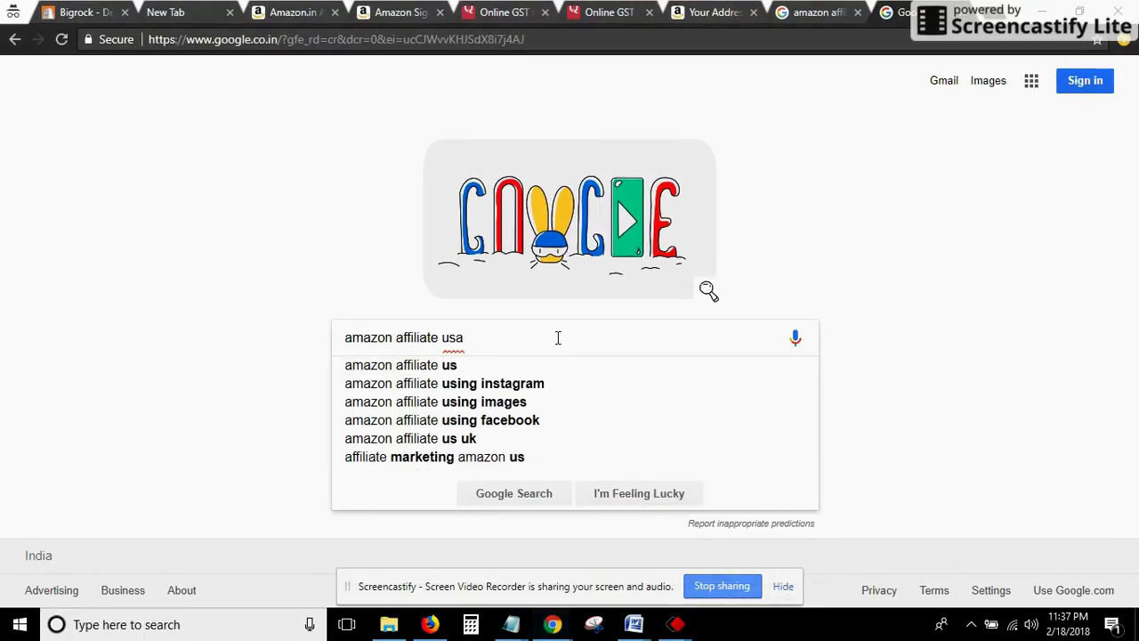
pyautogui.press('Return')
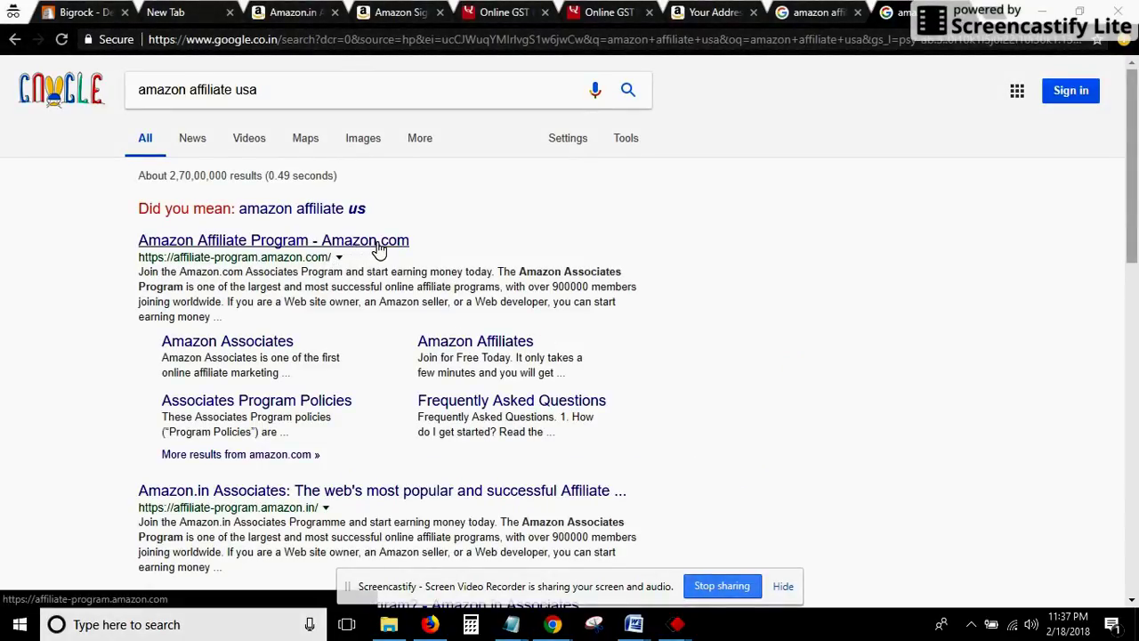
# Step: Change the search query to "amazon affiliate uk" and run it
pyautogui.doubleClick(246, 90)
pyautogui.write('uk')
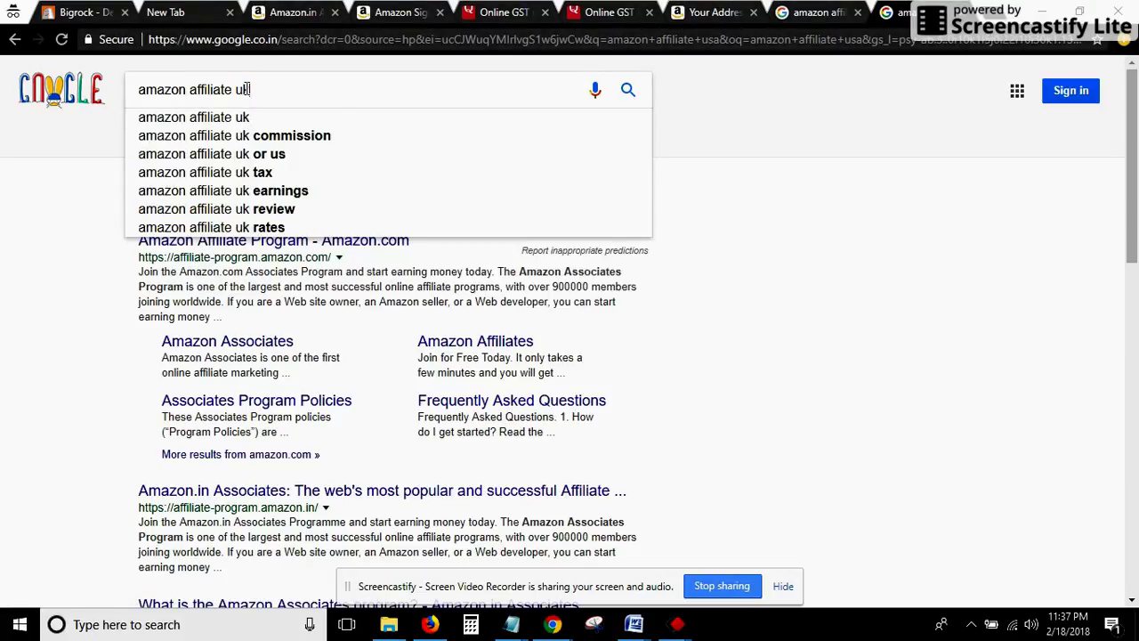
pyautogui.press('Return')
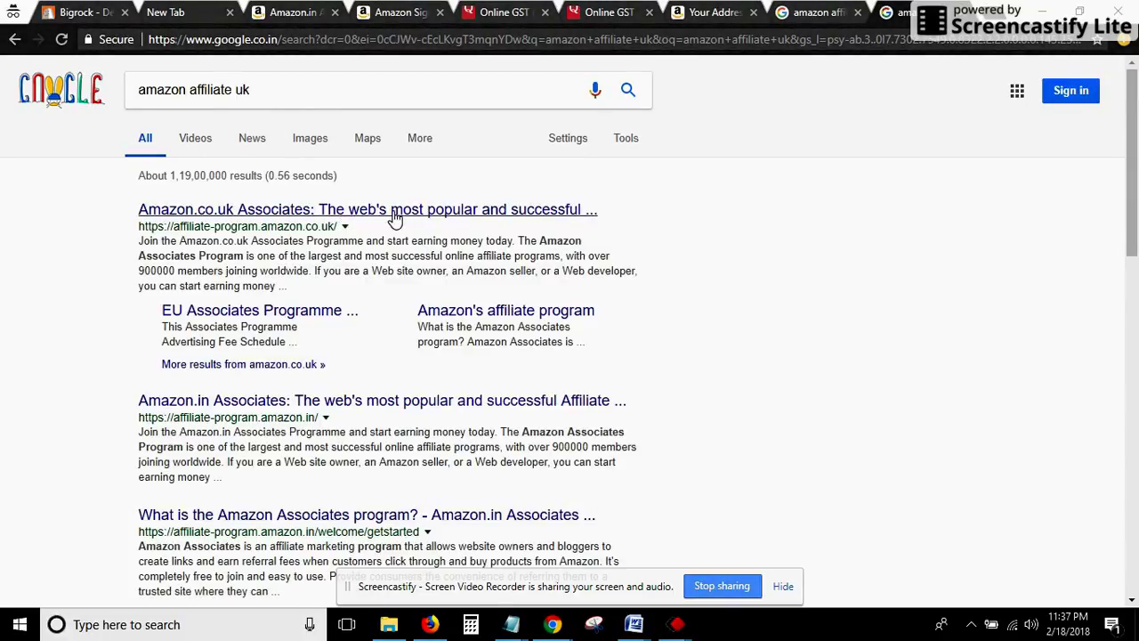
# Step: Replace the country in the query to search for "amazon affiliate india"
pyautogui.doubleClick(242, 90)
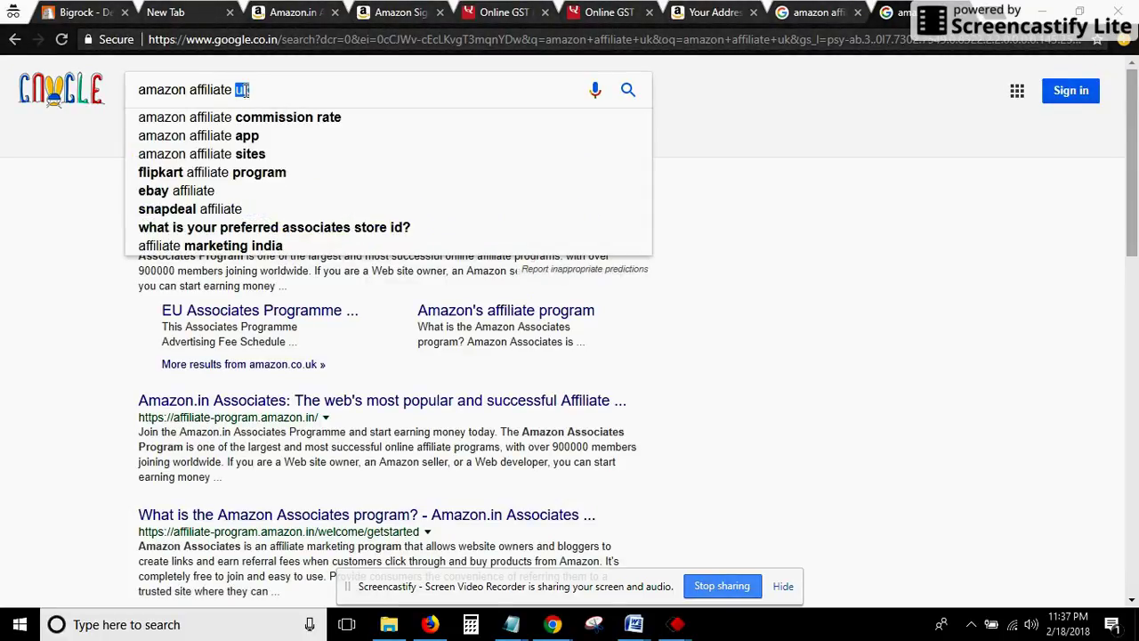
pyautogui.write('ca')
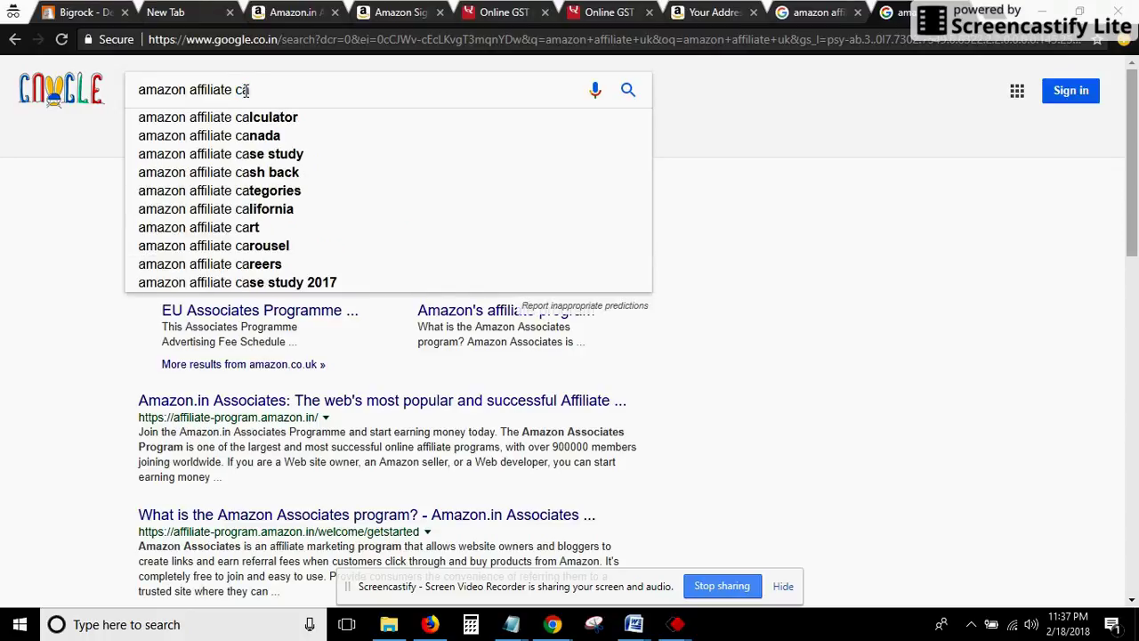
pyautogui.press('BackSpace')
pyautogui.press('BackSpace')
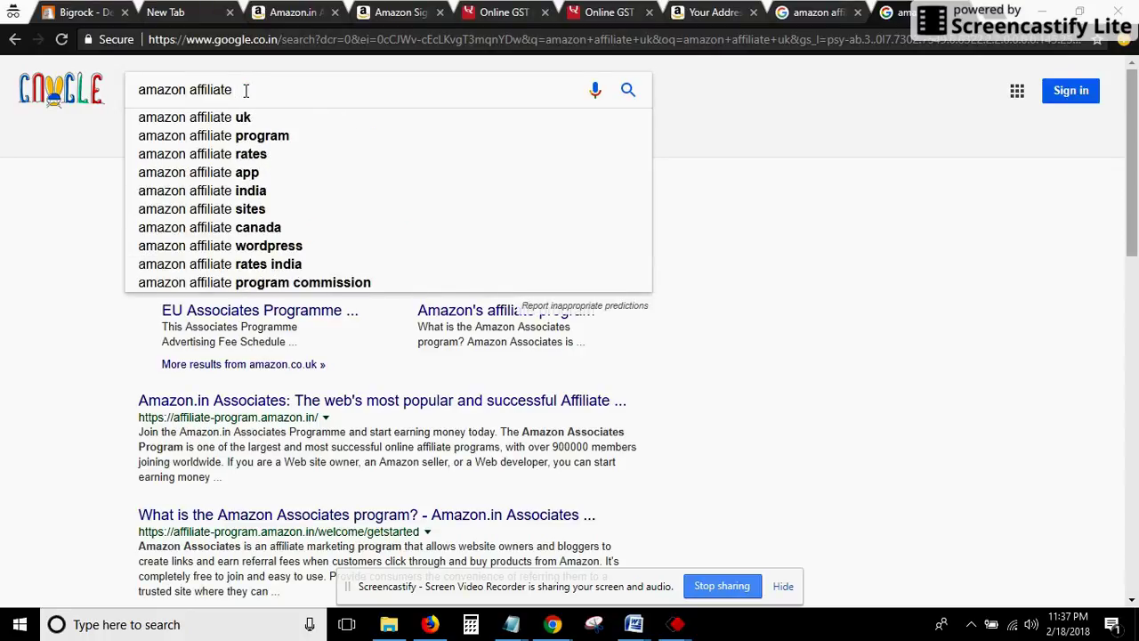
pyautogui.write('india')
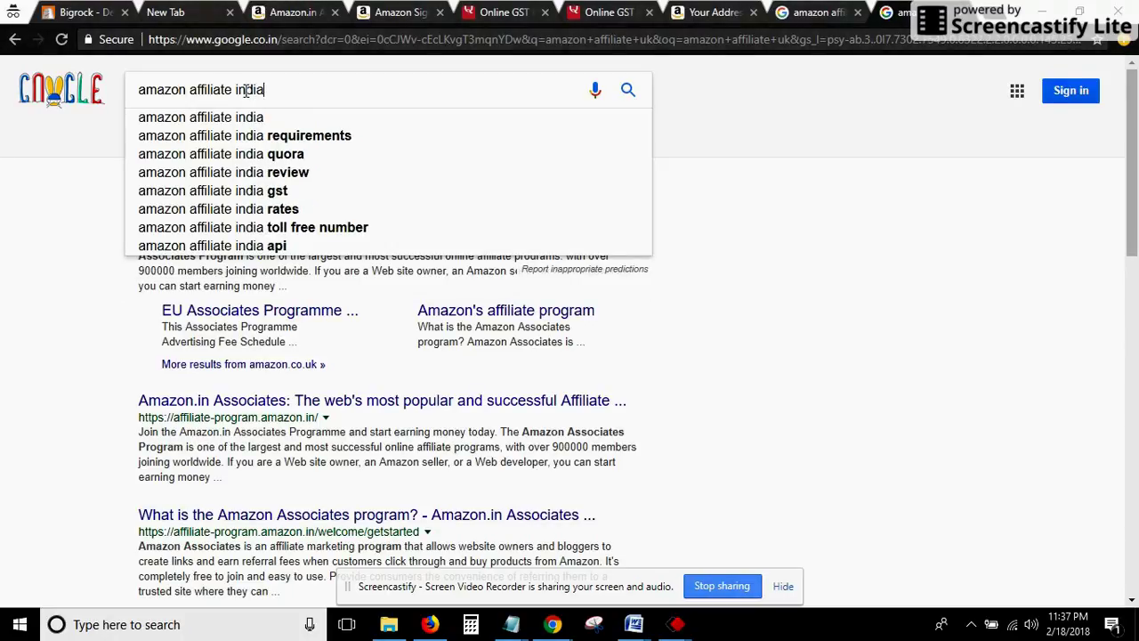
pyautogui.press('Return')
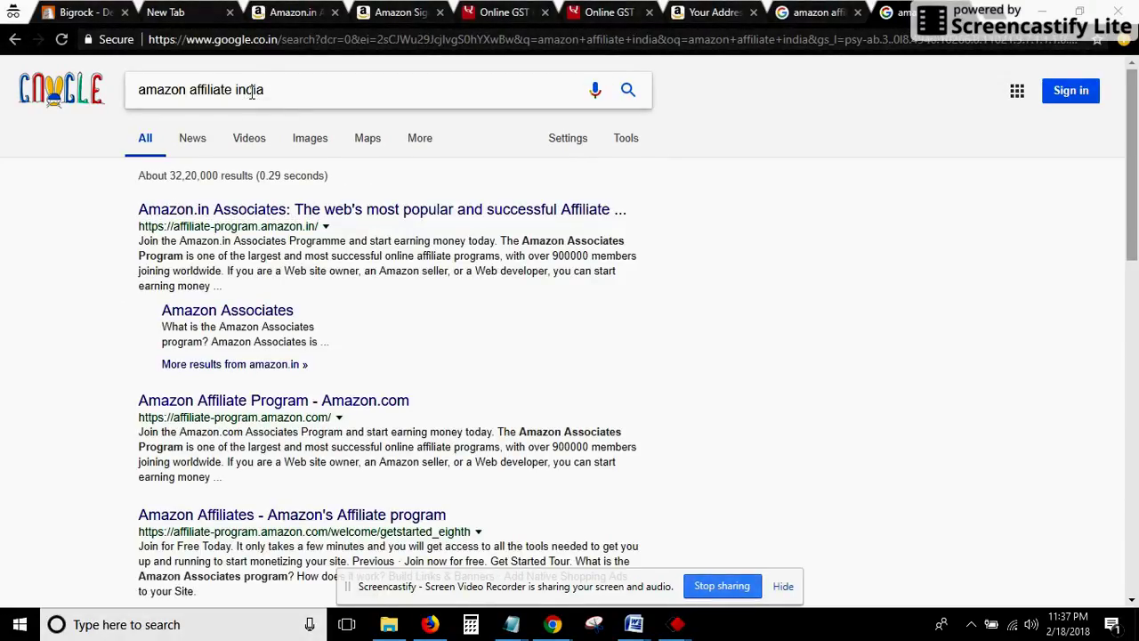
# Step: Replace the country in the query to search for "amazon affiliate canada"
pyautogui.doubleClick(251, 92)
pyautogui.press('BackSpace')
pyautogui.write('ca')
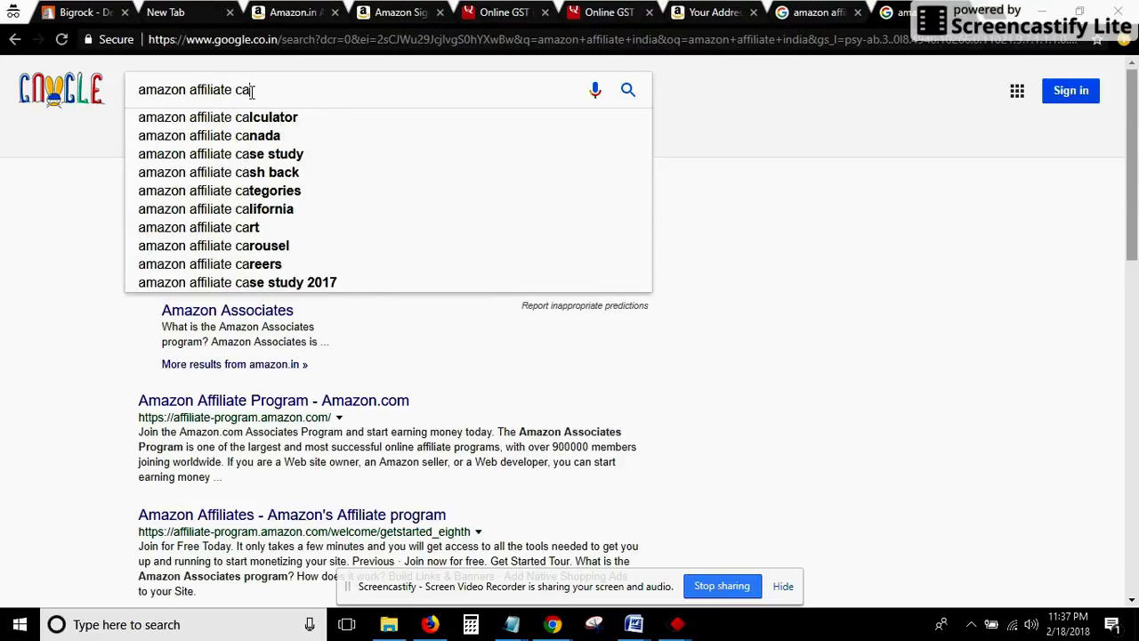
pyautogui.write('nada')
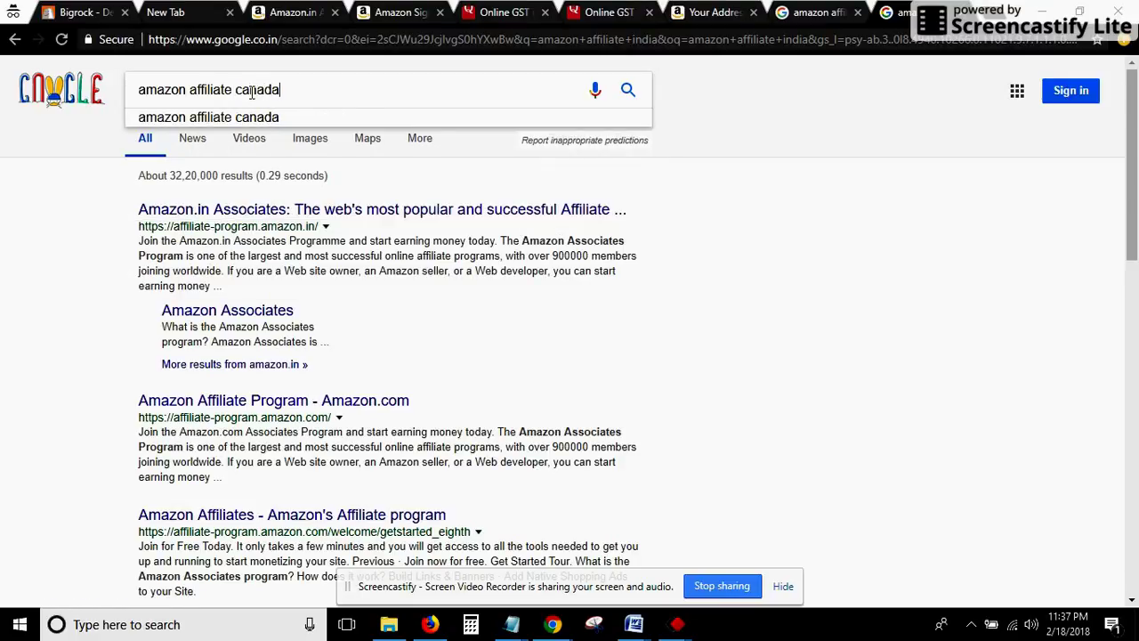
pyautogui.press('Return')
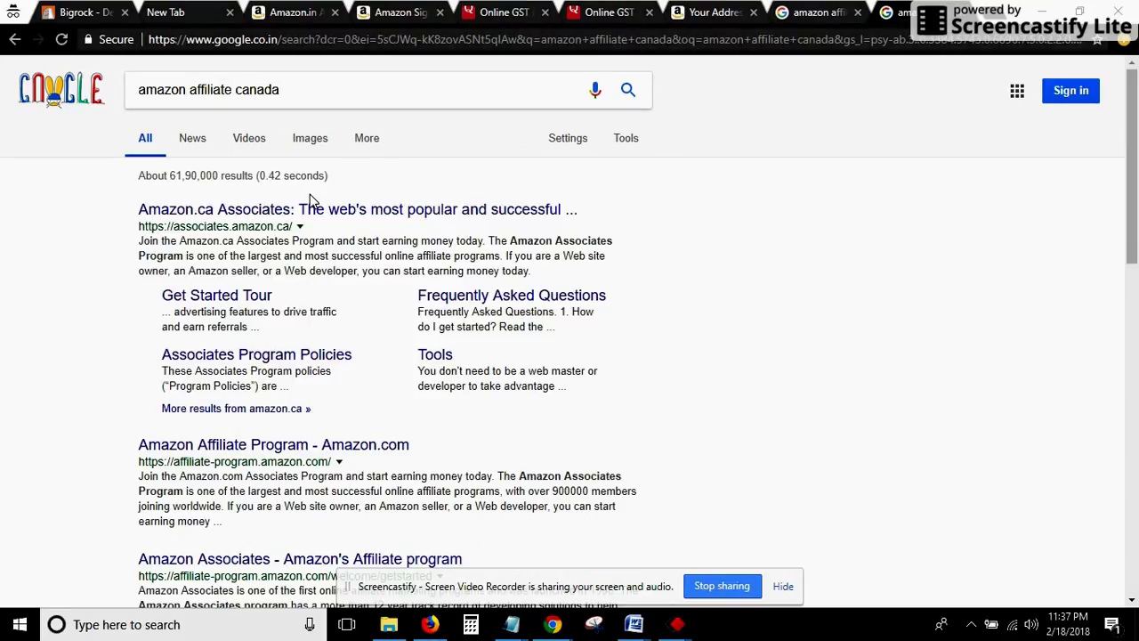
# Step: Search for "amazon affiliate india" and open the Amazon.in Associates website from the results
pyautogui.doubleClick(263, 91)
pyautogui.write('india')
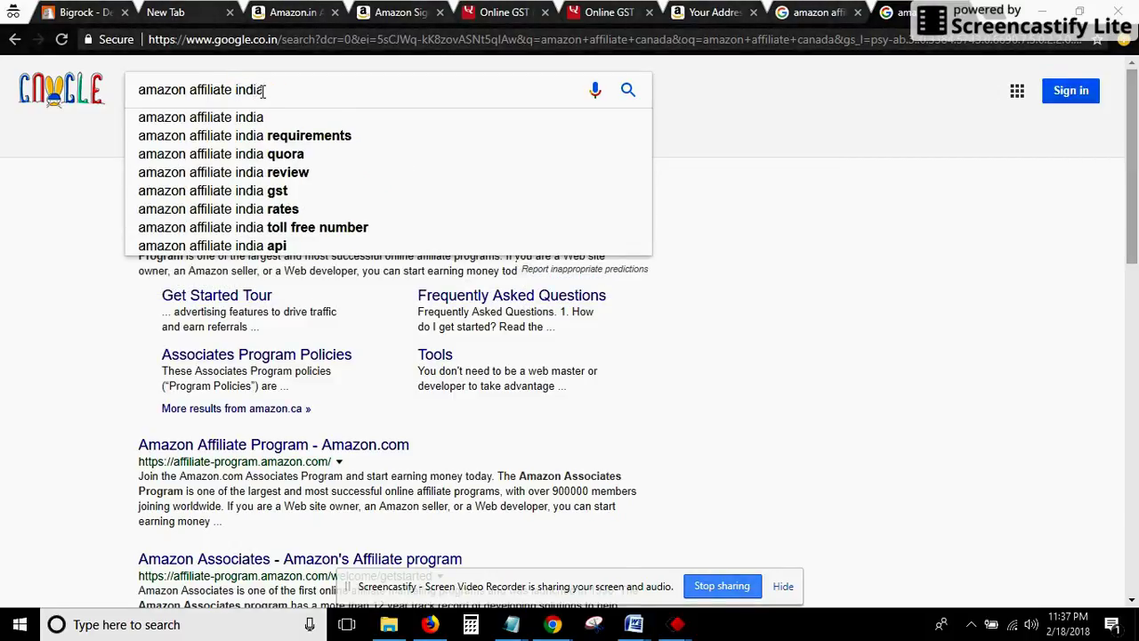
pyautogui.press('Return')
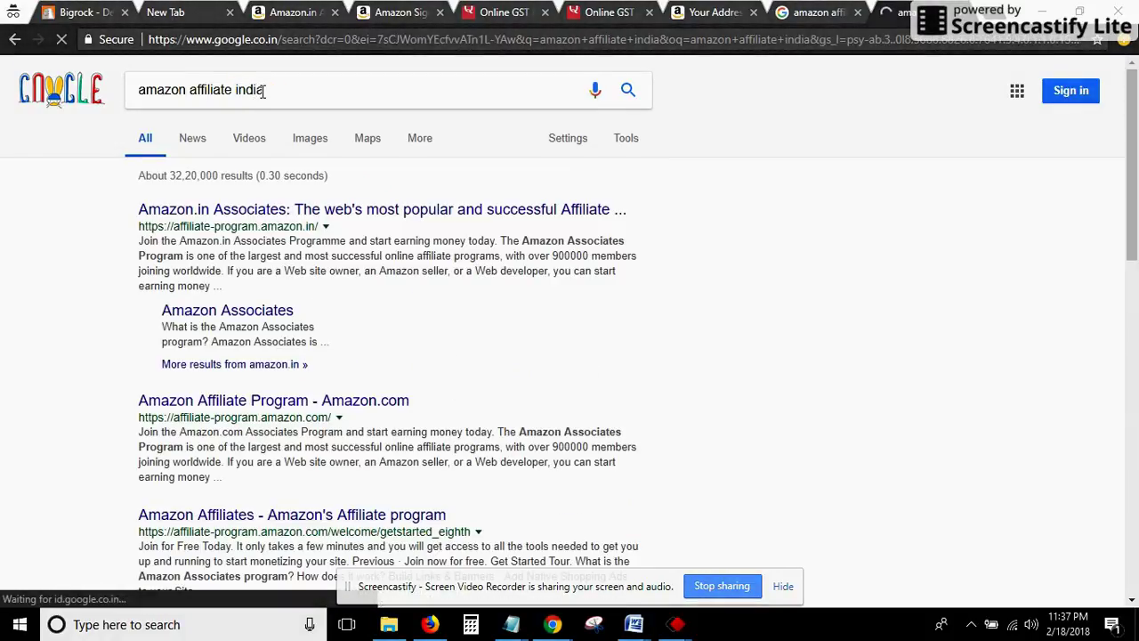
pyautogui.click(375, 213)
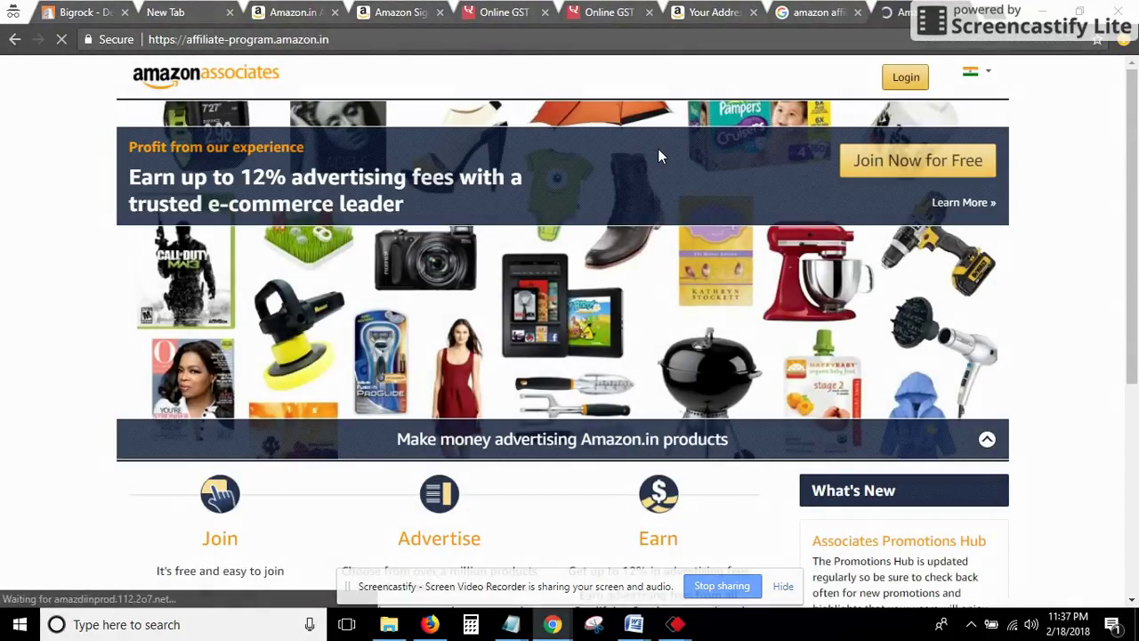
# Step: Log in to the Amazon.in Associates account with the account e-mail and password
pyautogui.click(900, 76)
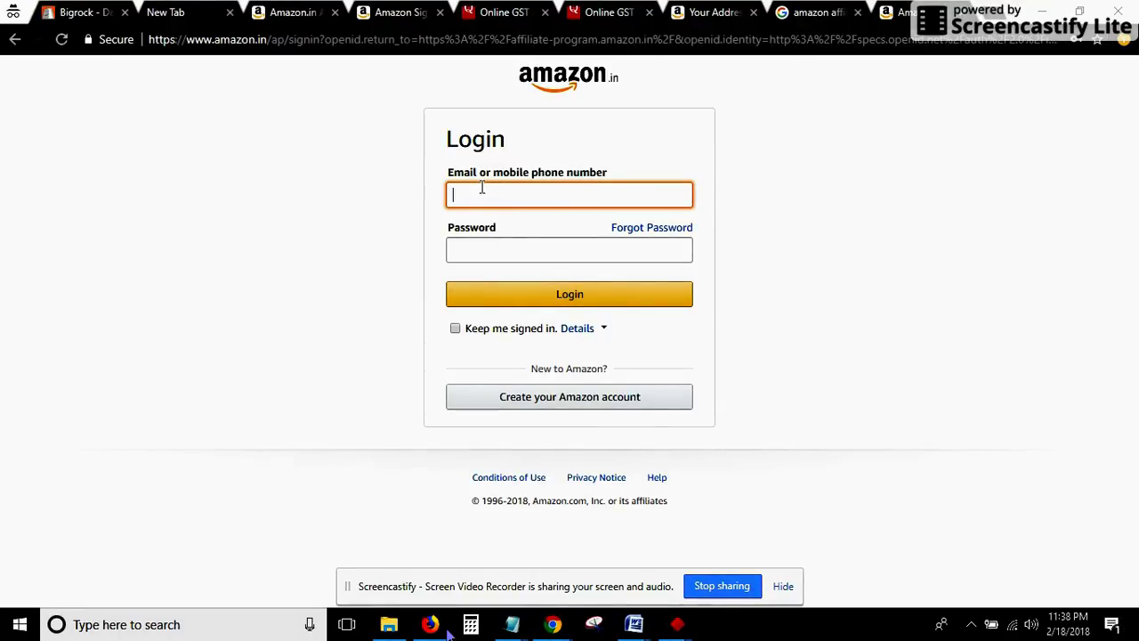
pyautogui.hotkey('ctrl', 'v')
pyautogui.click(489, 260)
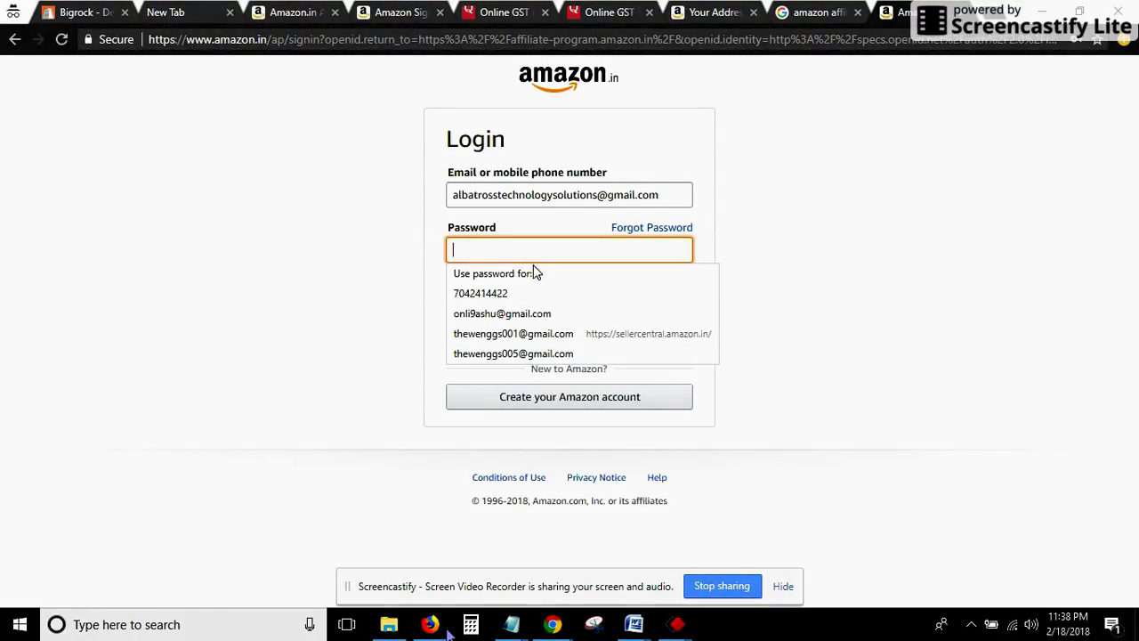
pyautogui.hotkey('ctrl', 'v')
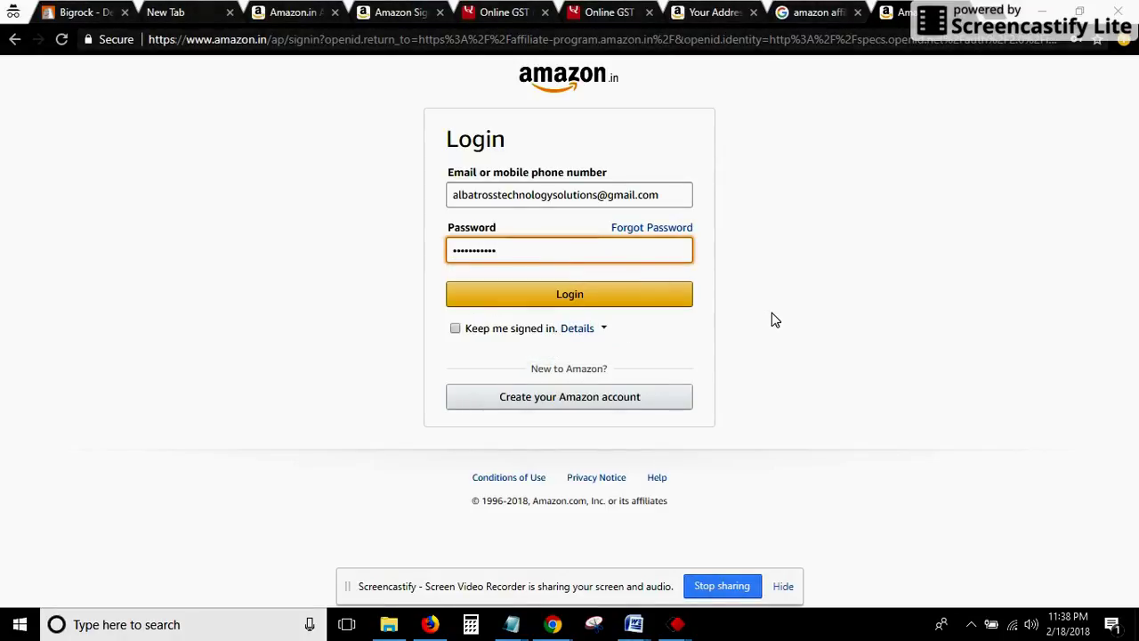
pyautogui.click(585, 303)
pyautogui.click(574, 301)
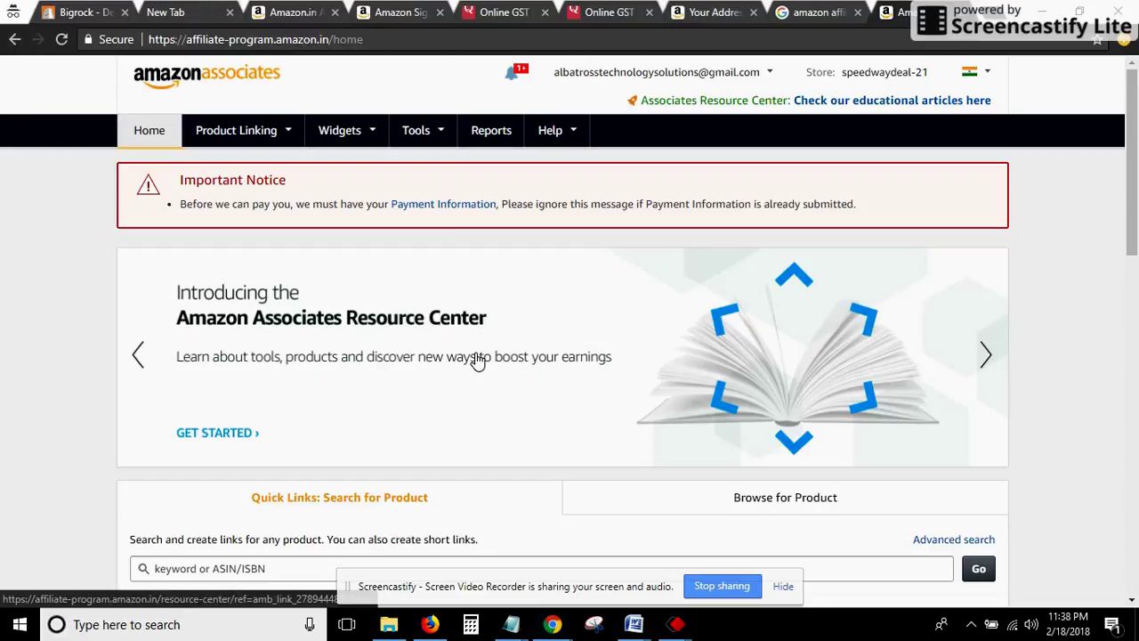
# Step: Open the Product Advertising API page of the Associates account and bring its Join section into view
pyautogui.moveTo(431, 141)
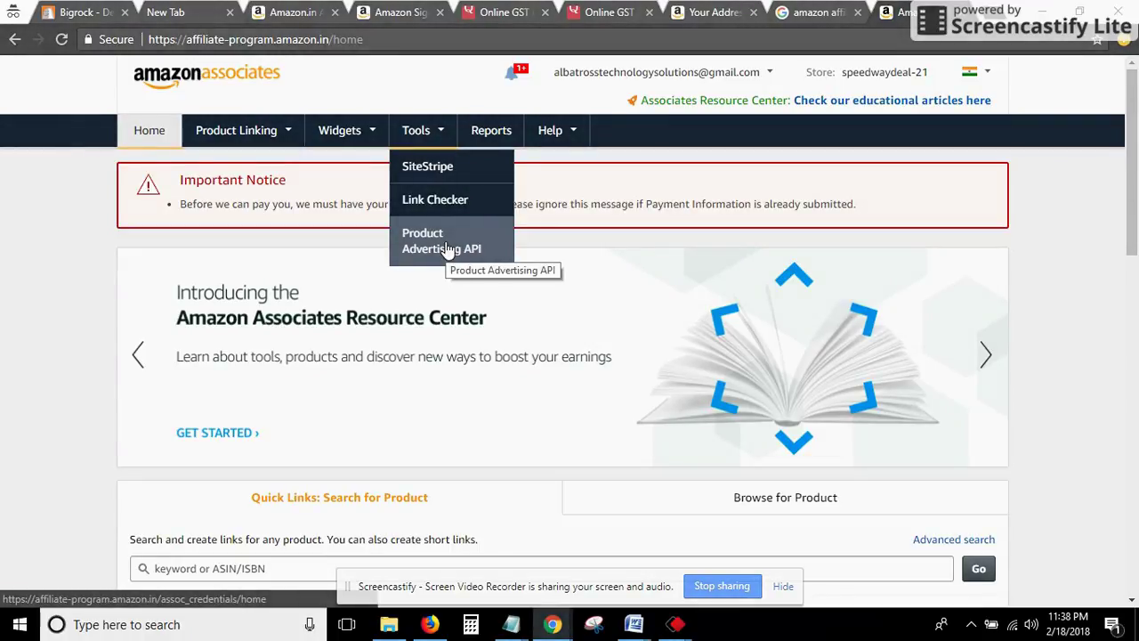
pyautogui.click(405, 240)
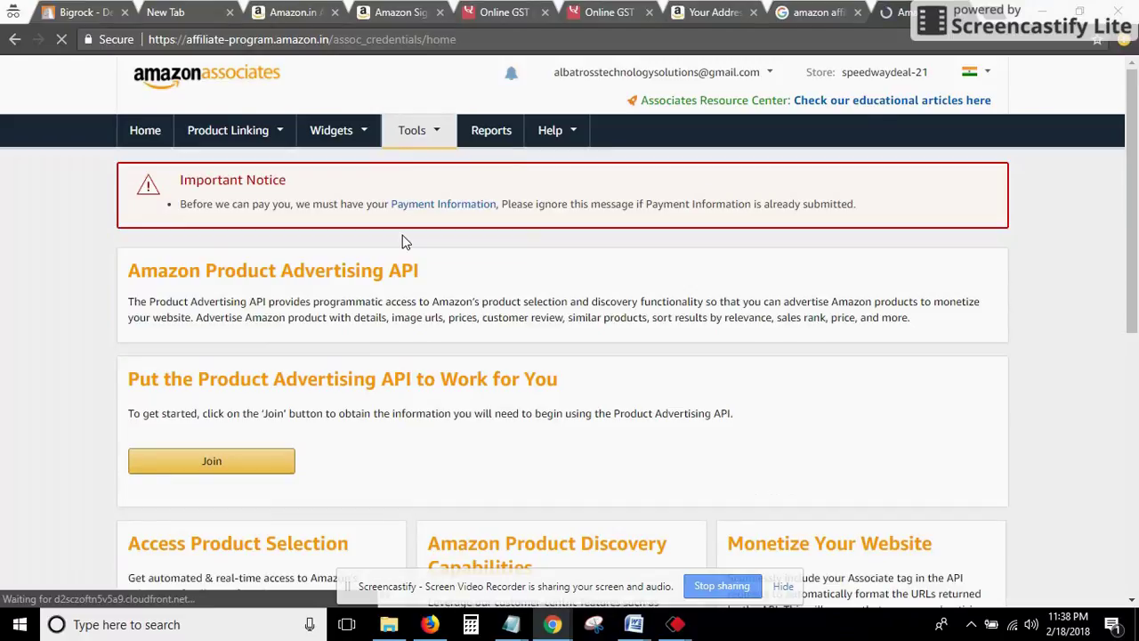
pyautogui.scroll(-3, 349, 459)
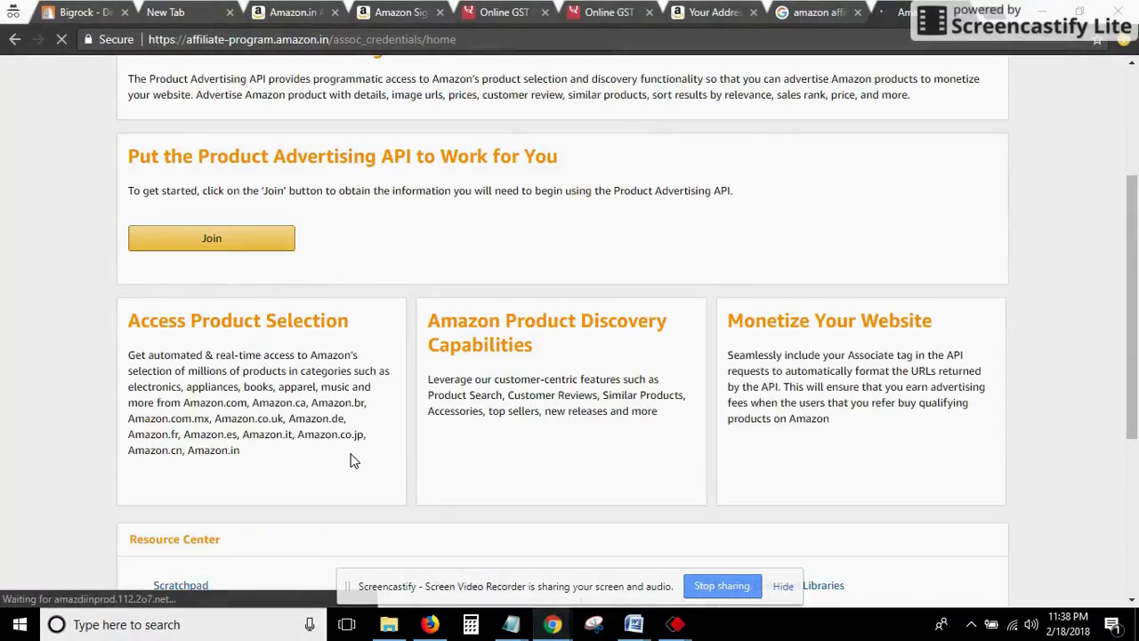
# Step: Open a blank Notepad window placed clear of the Join option, and return to the Product Advertising API page in the browser
pyautogui.click(15, 627)
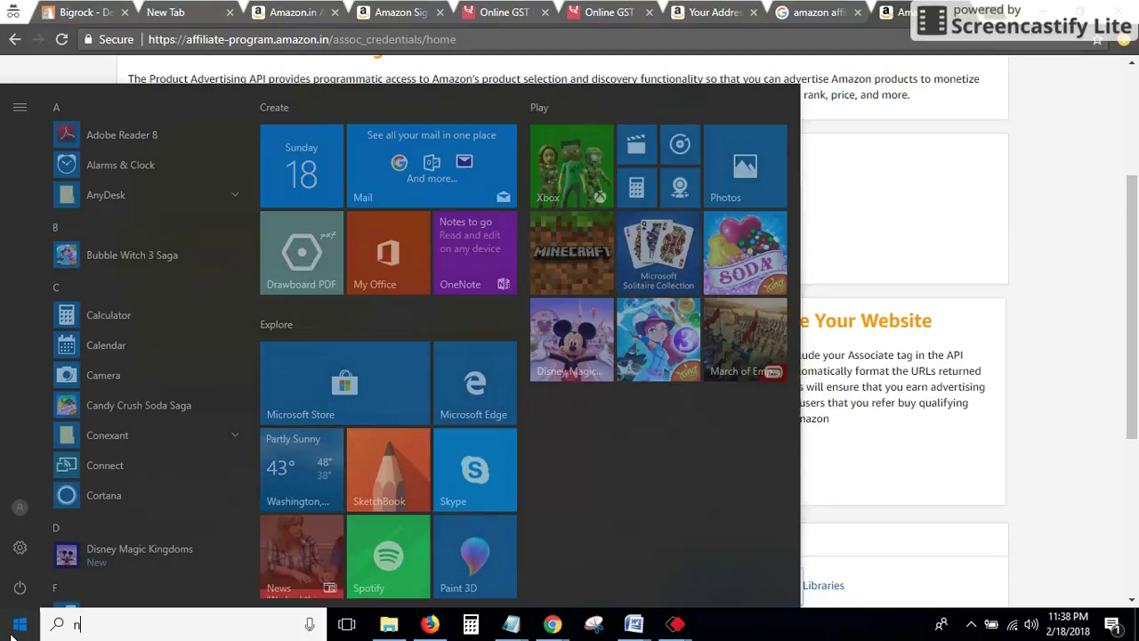
pyautogui.click(16, 628)
pyautogui.click(16, 628)
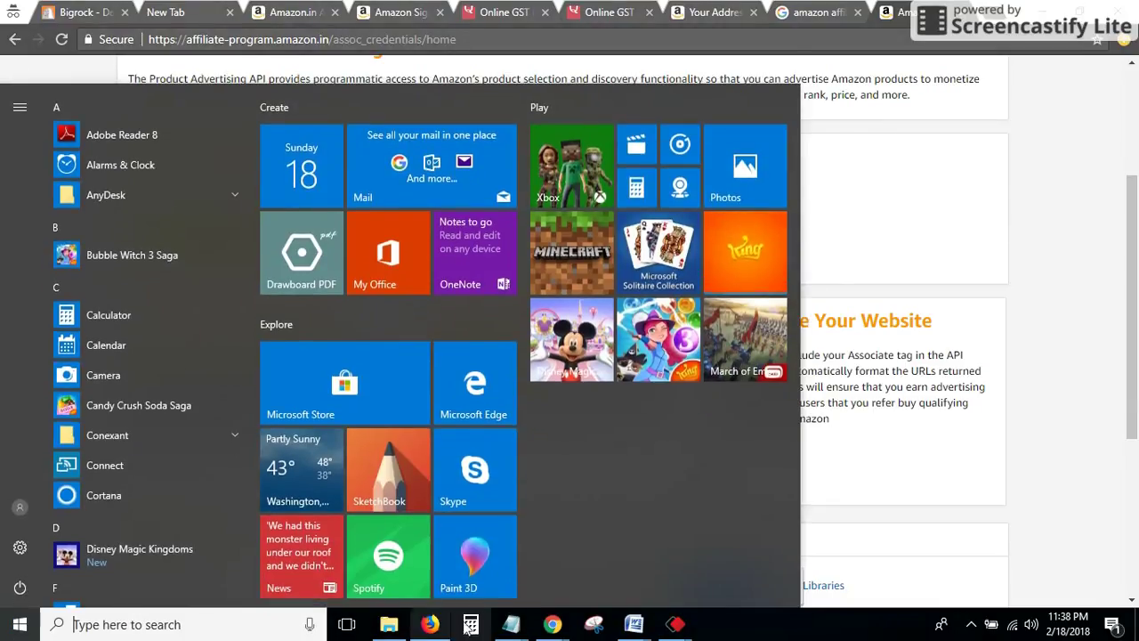
pyautogui.rightClick(511, 624)
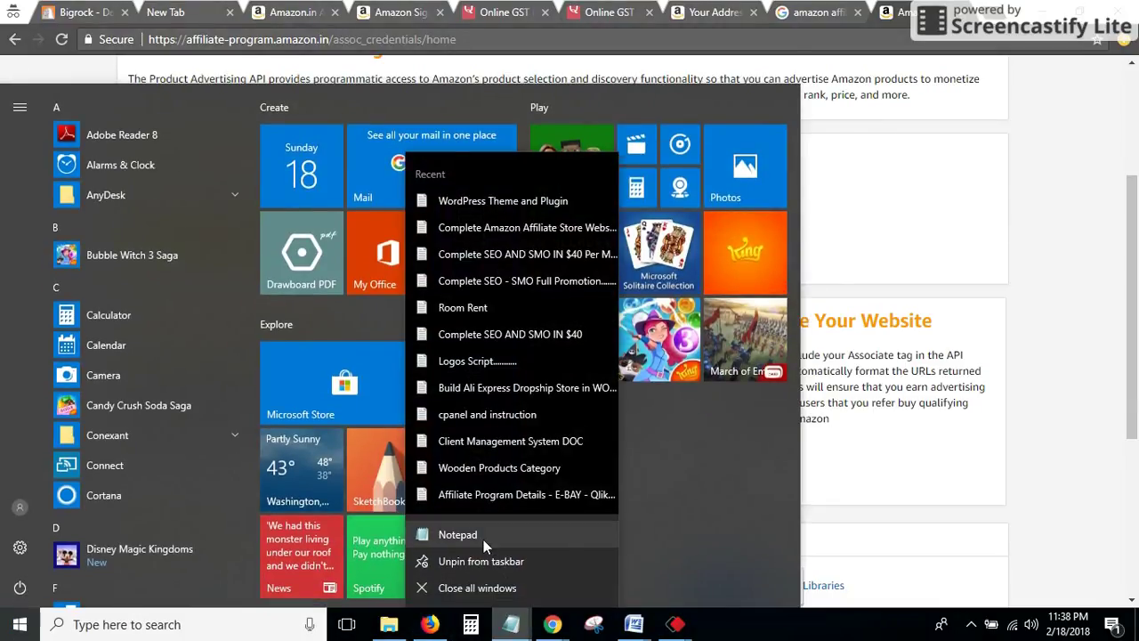
pyautogui.click(516, 534)
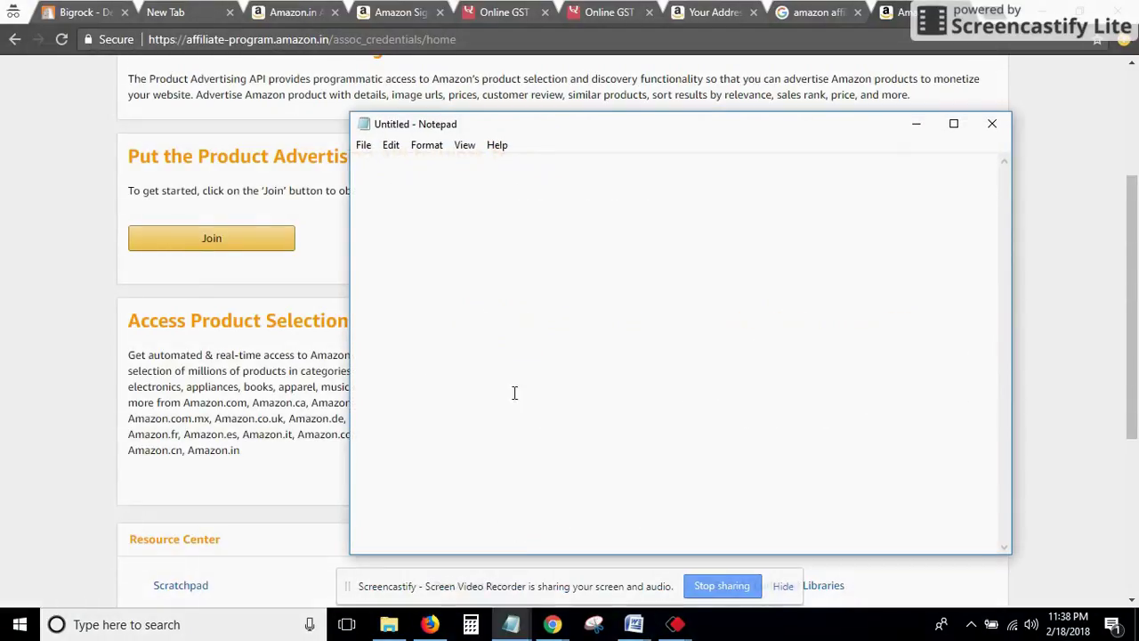
pyautogui.moveTo(529, 121); pyautogui.dragTo(618, 233)
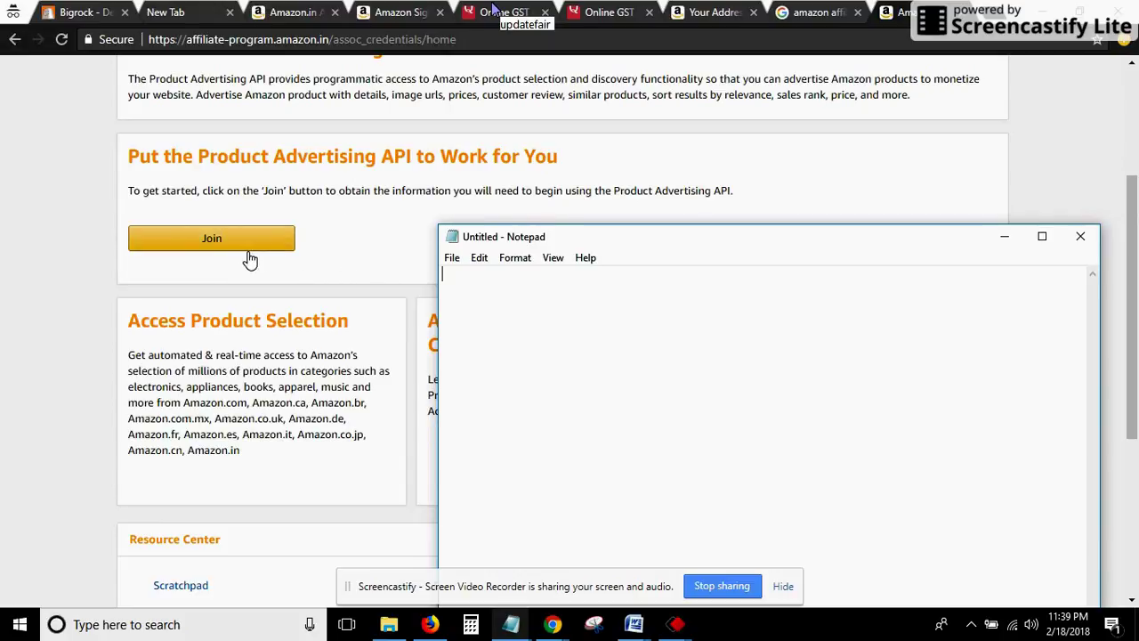
pyautogui.click(290, 282)
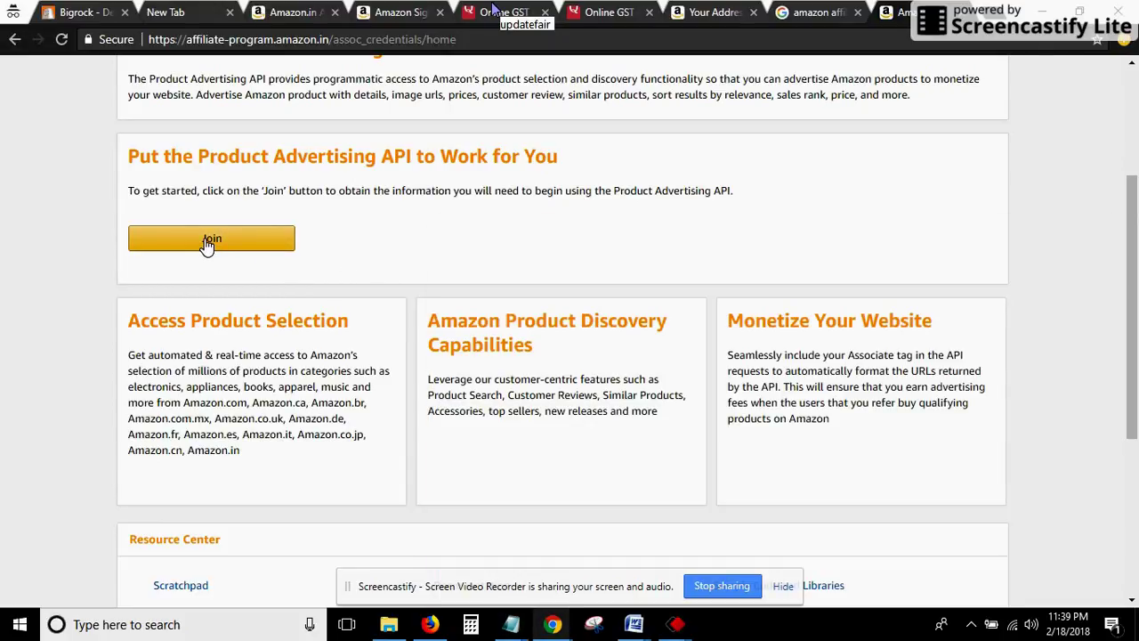
# Step: Join the Product Advertising API and copy the full access key into the blank Notepad window
pyautogui.click(206, 240)
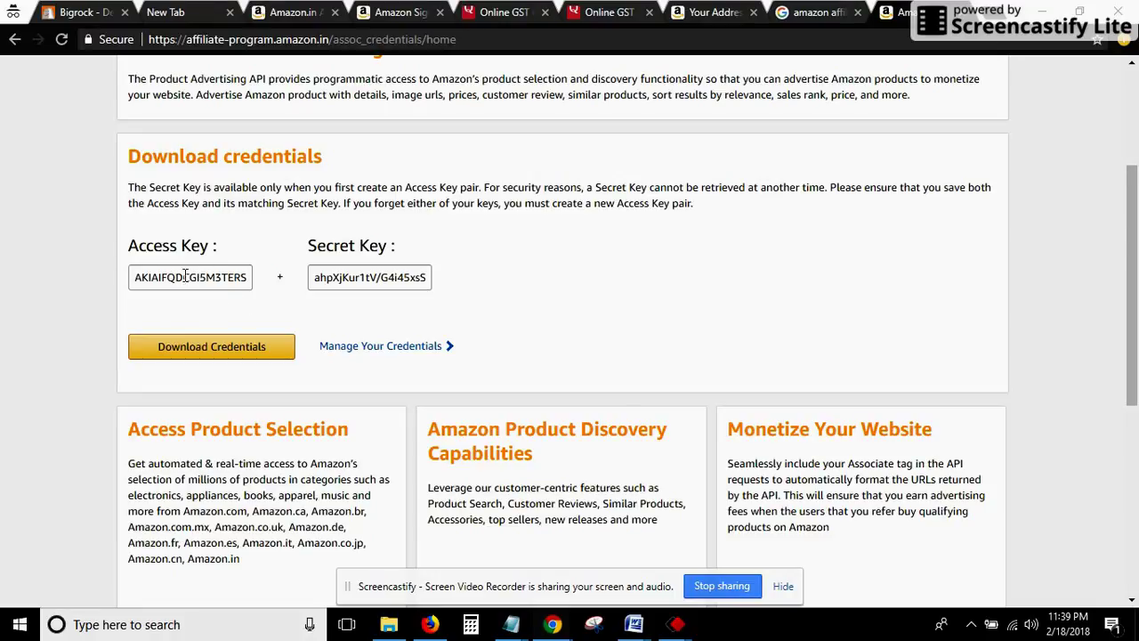
pyautogui.click(133, 281)
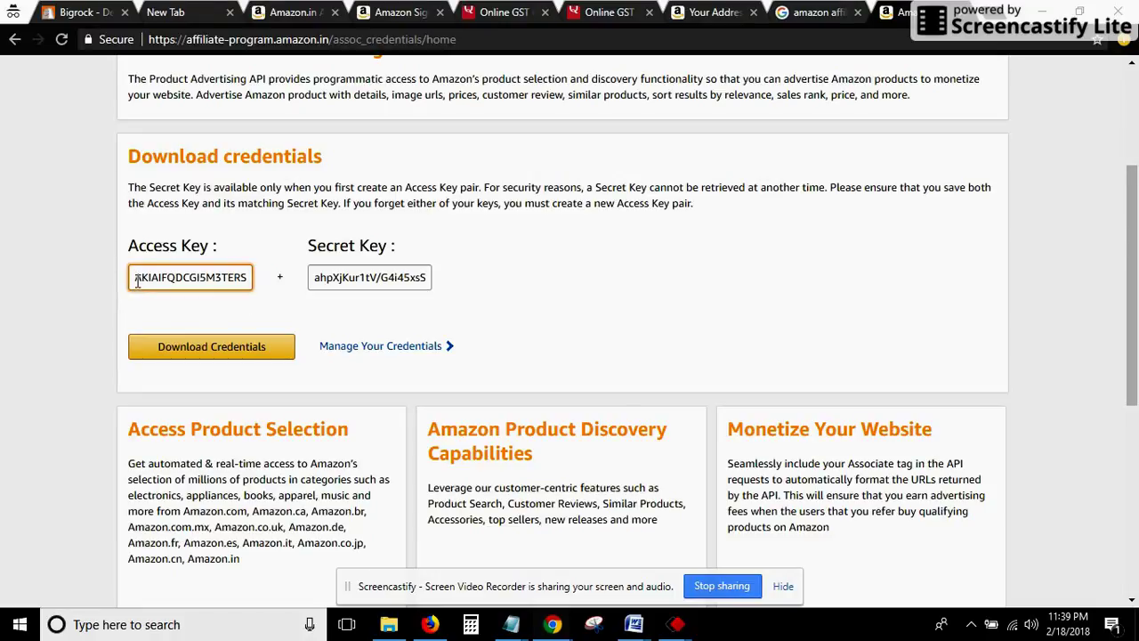
pyautogui.moveTo(137, 281); pyautogui.dragTo(263, 297)
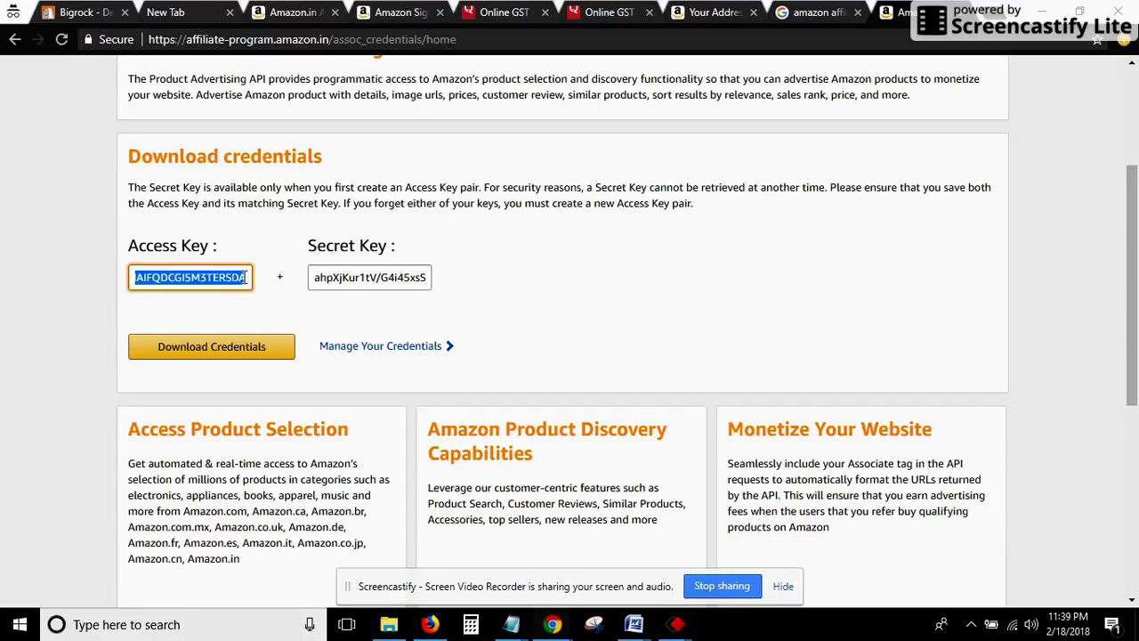
pyautogui.rightClick(224, 274)
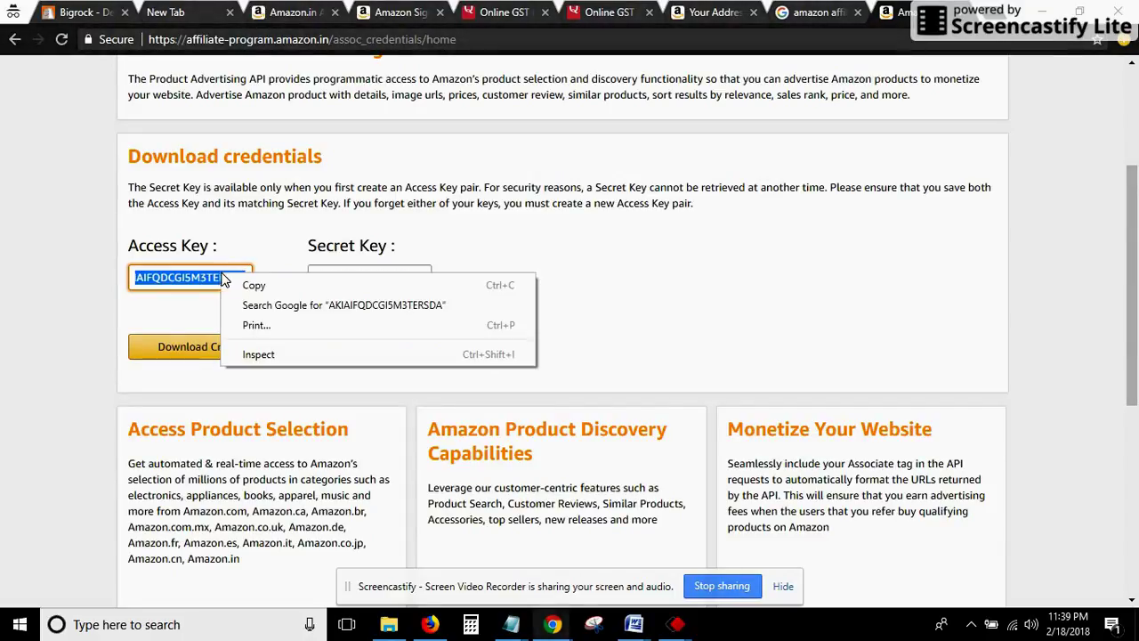
pyautogui.click(255, 285)
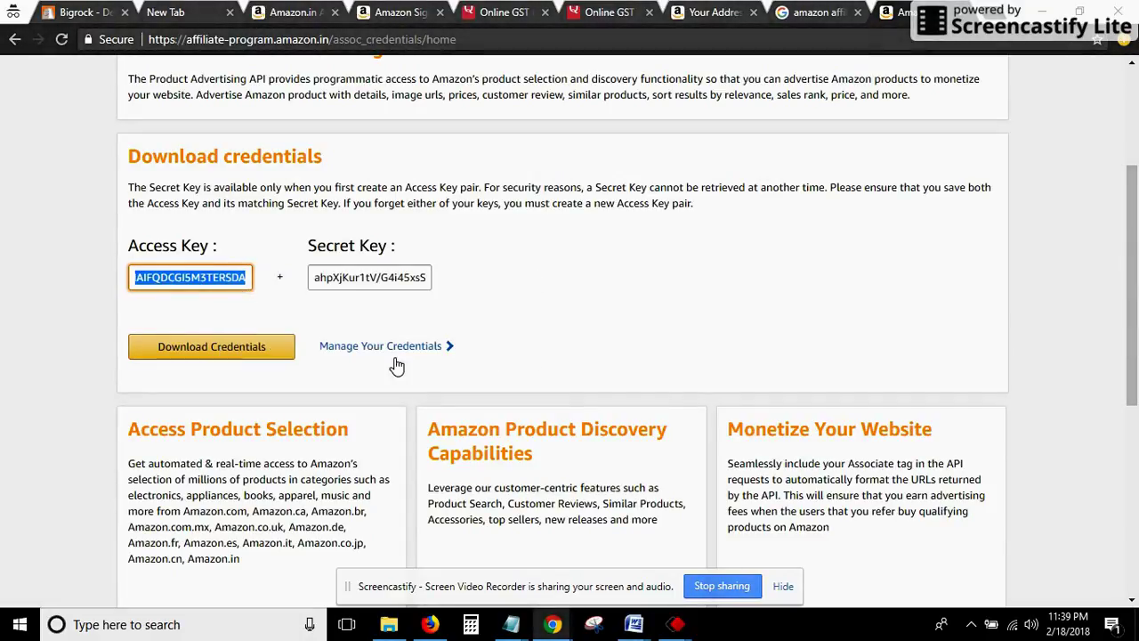
pyautogui.click(512, 629)
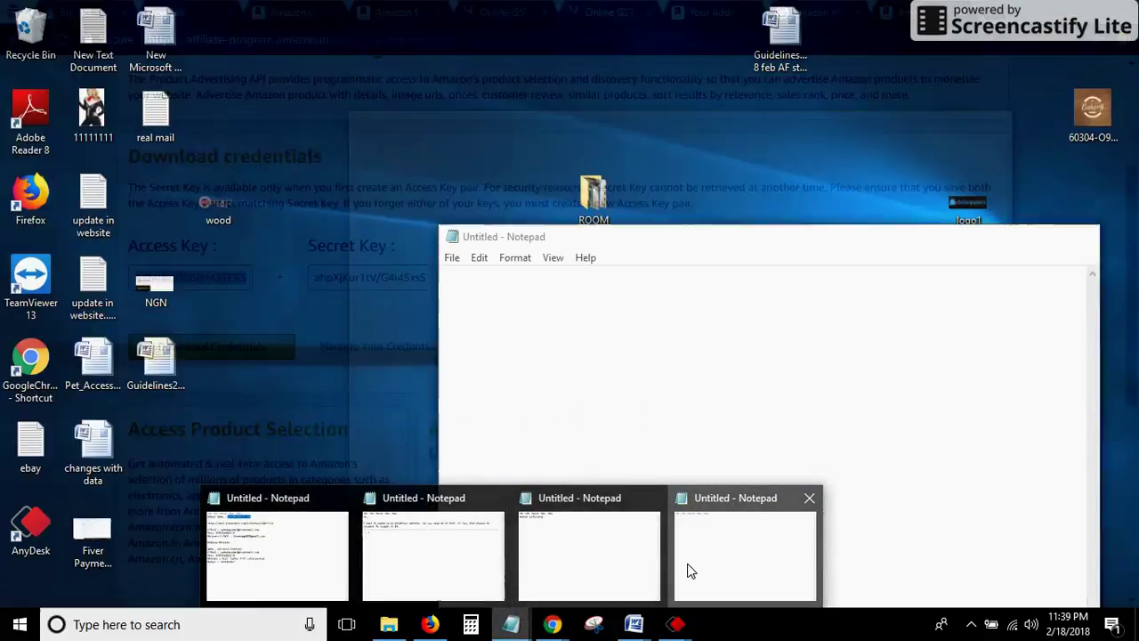
pyautogui.click(686, 569)
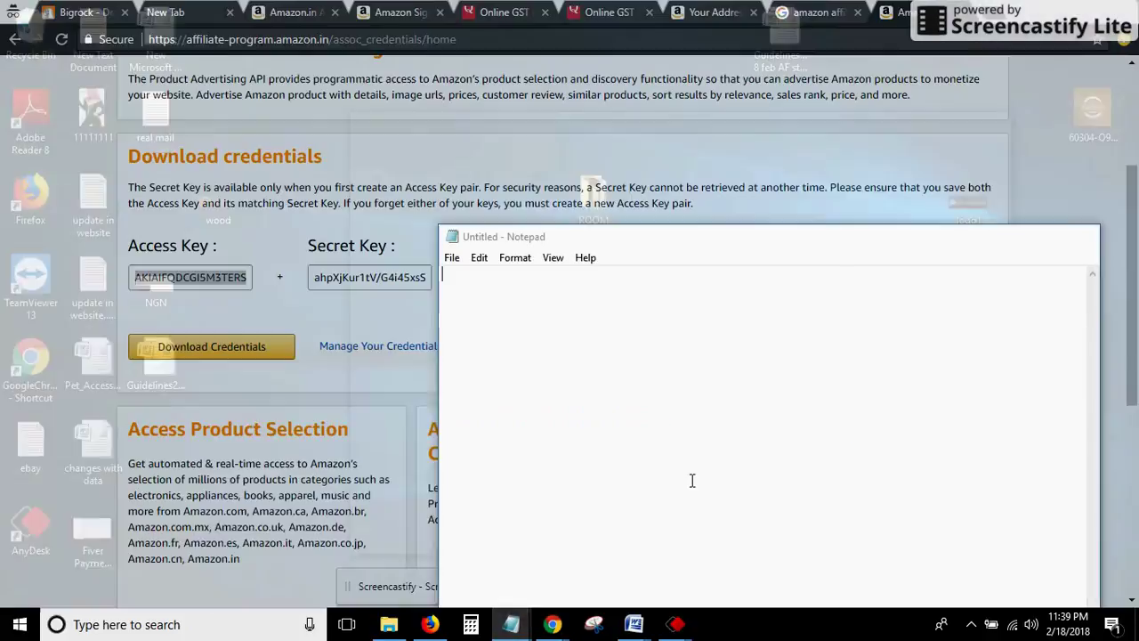
pyautogui.rightClick(617, 389)
pyautogui.click(680, 227)
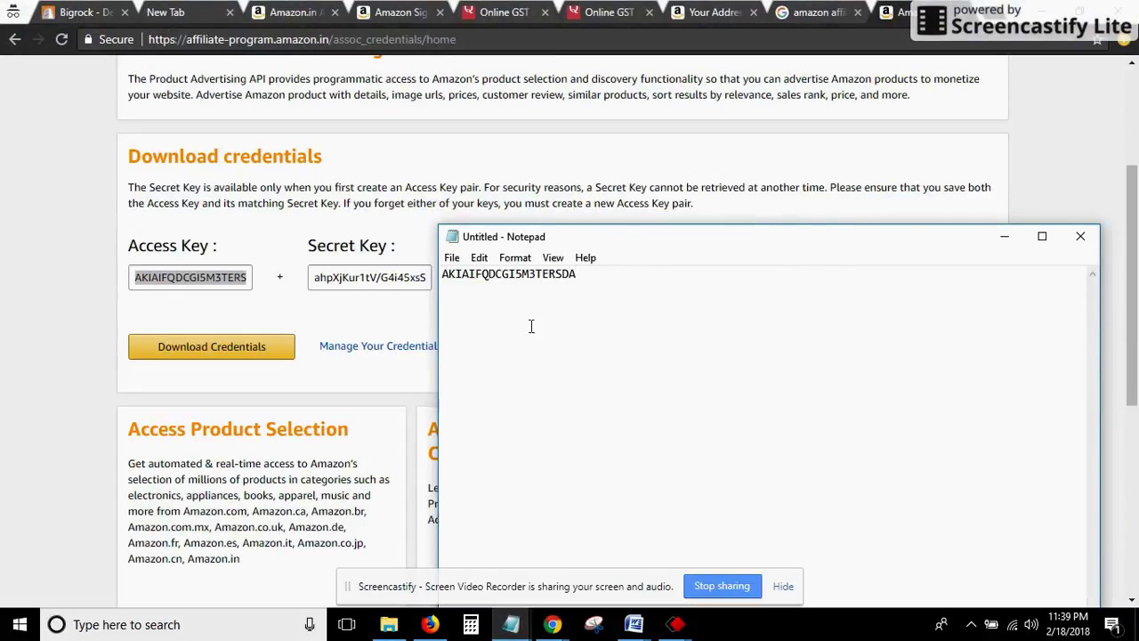
# Step: Copy the "Access Key :" label from the credentials page and insert it before the key in Notepad
pyautogui.moveTo(129, 247); pyautogui.dragTo(221, 249)
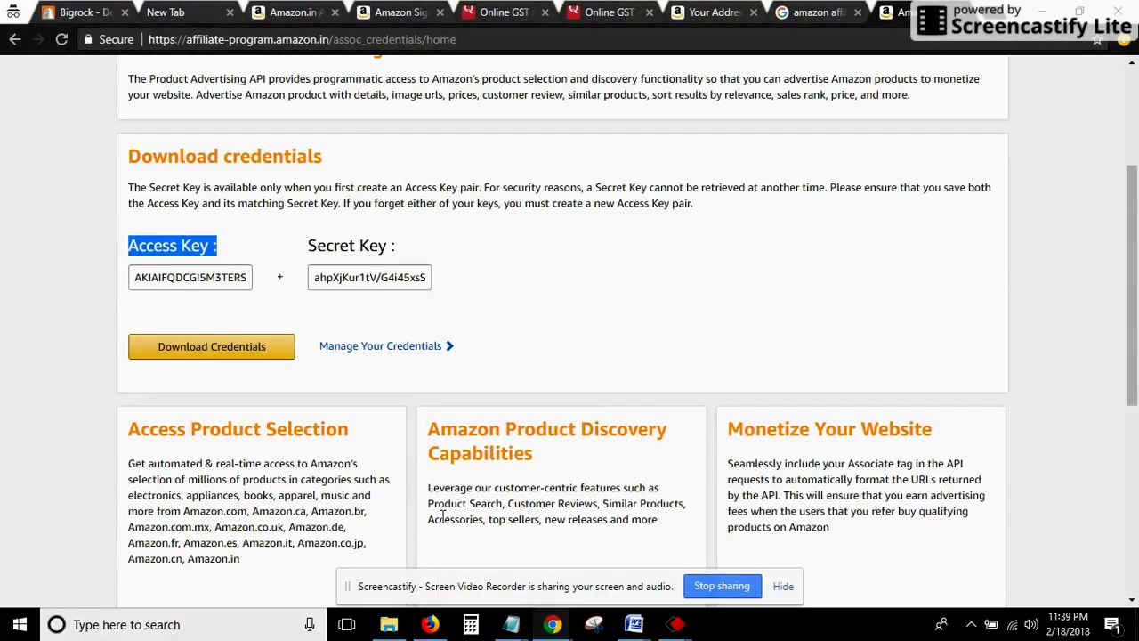
pyautogui.click(514, 630)
pyautogui.click(681, 540)
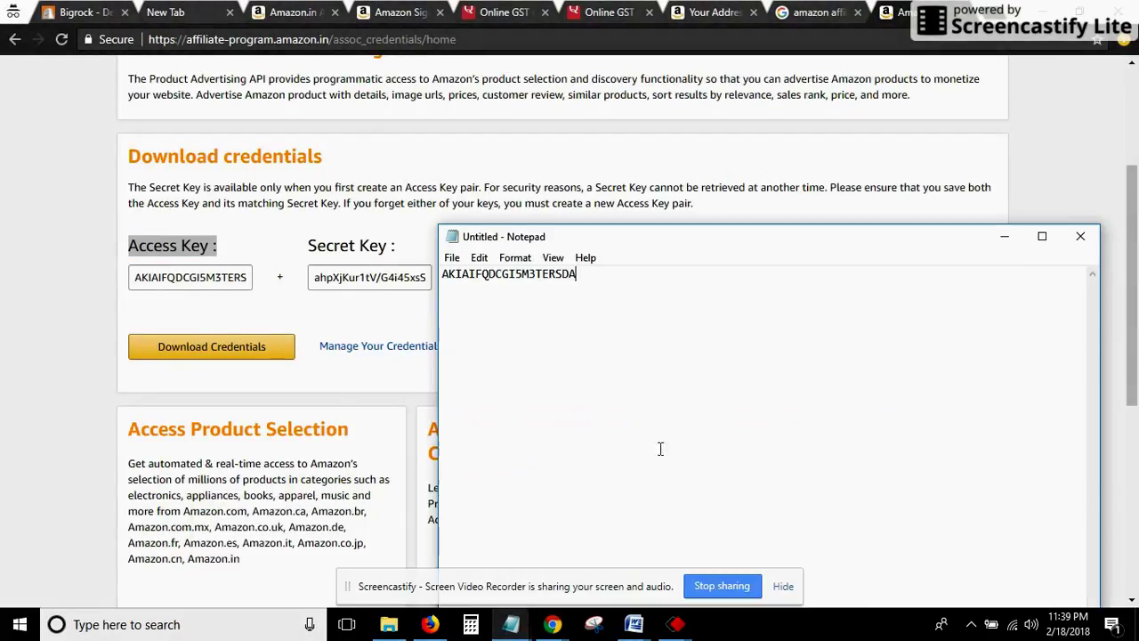
pyautogui.click(444, 274)
pyautogui.hotkey('ctrl', 'v')
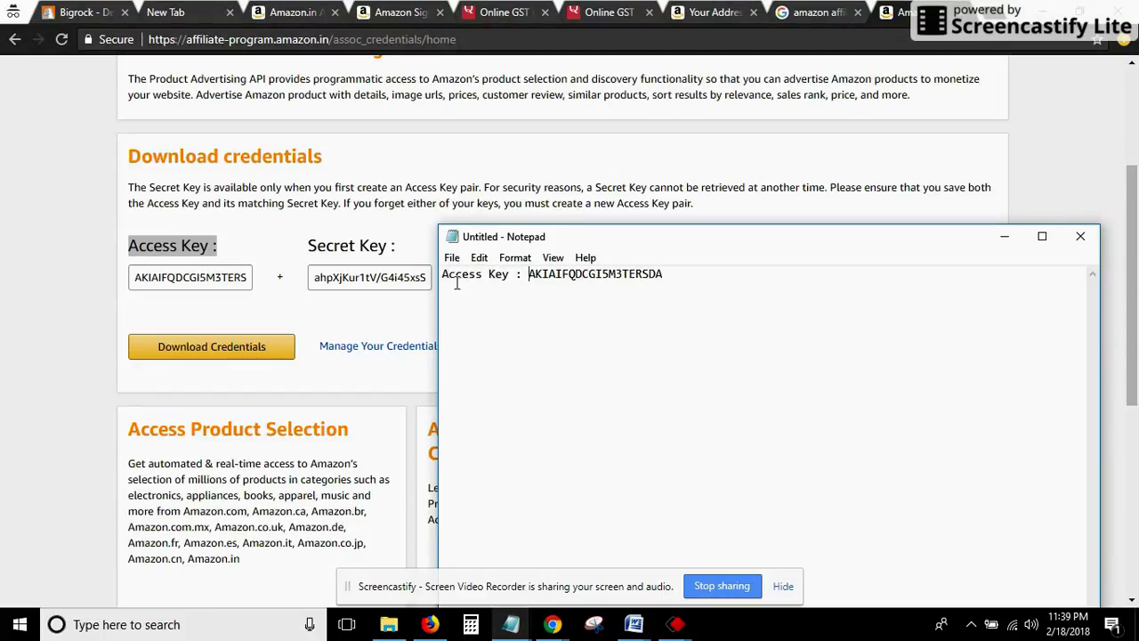
# Step: Add the "Secret Key :" label from the credentials page on a new line below the access key in Notepad
pyautogui.moveTo(306, 249)
pyautogui.mouseDown()
pyautogui.moveTo(402, 245)
pyautogui.moveTo(312, 255)
pyautogui.mouseUp()
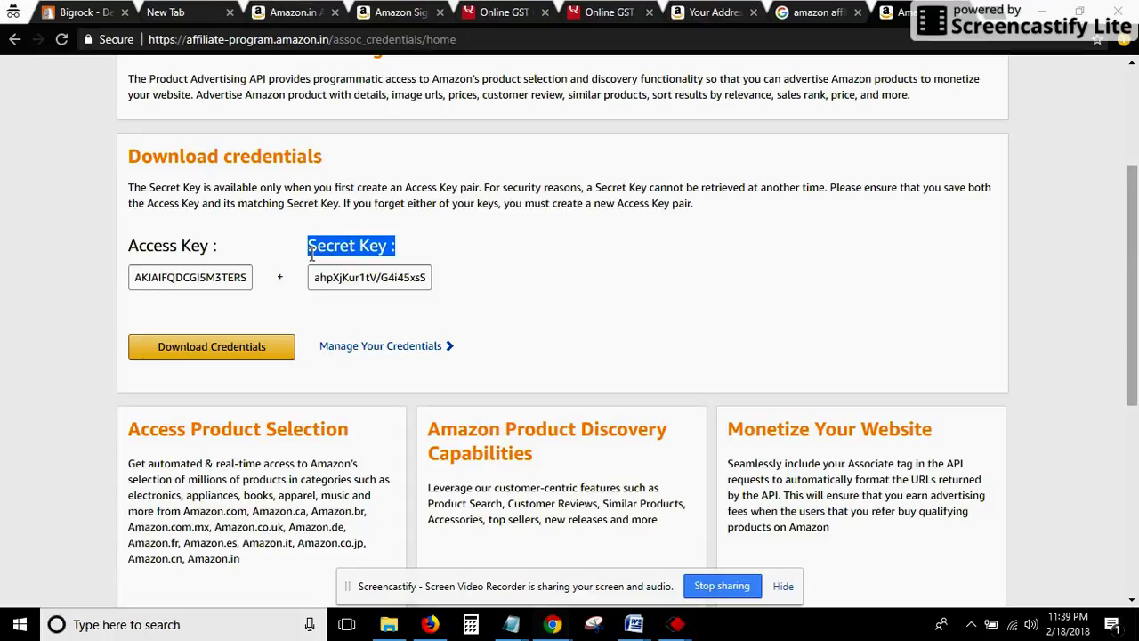
pyautogui.moveTo(512, 624)
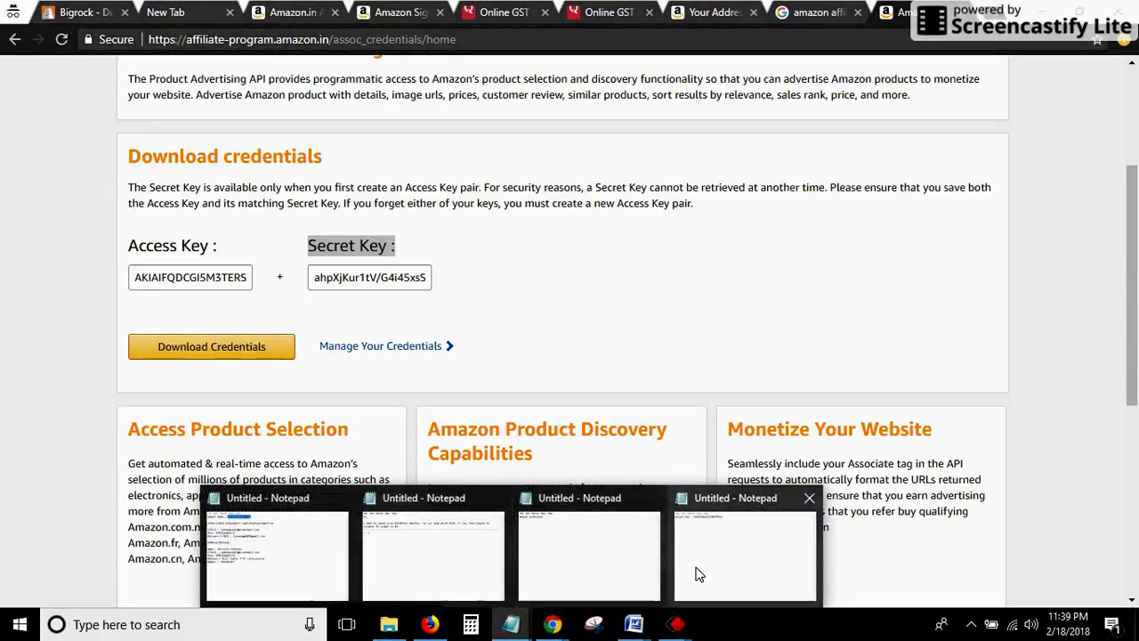
pyautogui.click(694, 572)
pyautogui.click(678, 280)
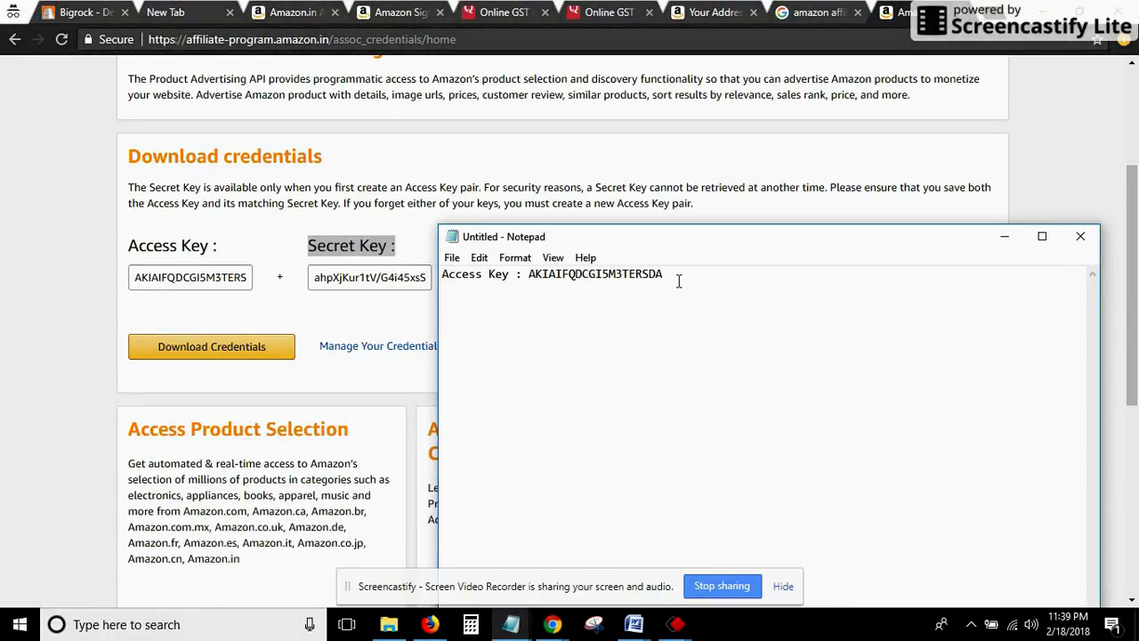
pyautogui.press('Return')
pyautogui.write('Secret Key :')
# Step: Copy the full secret key from the credentials page and paste it after its label in Notepad
pyautogui.click(363, 285)
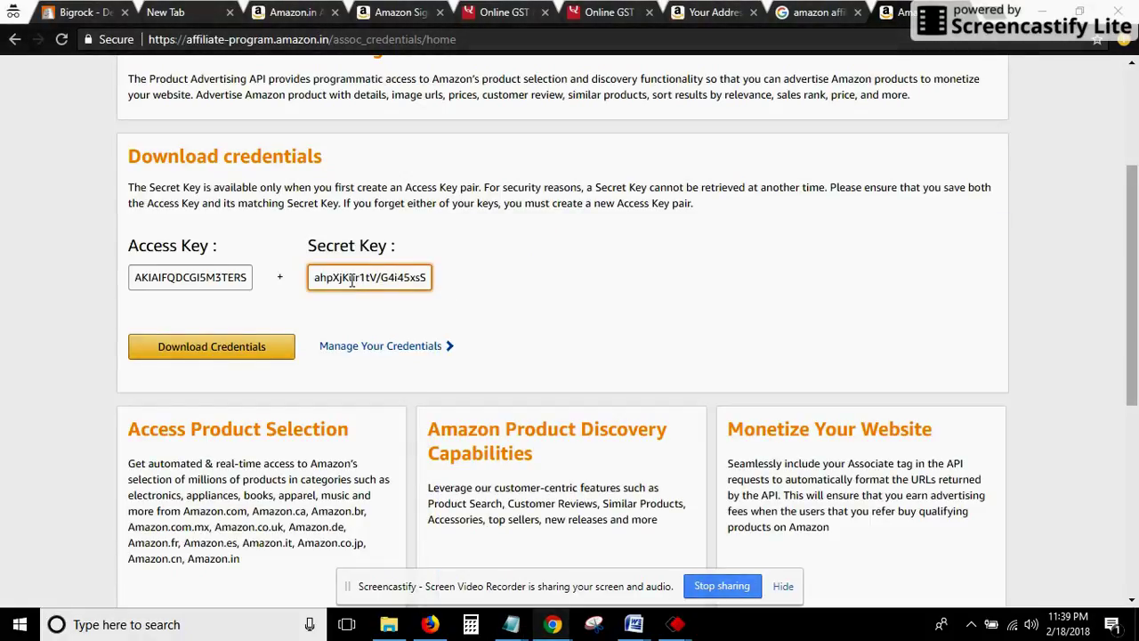
pyautogui.tripleClick(352, 281)
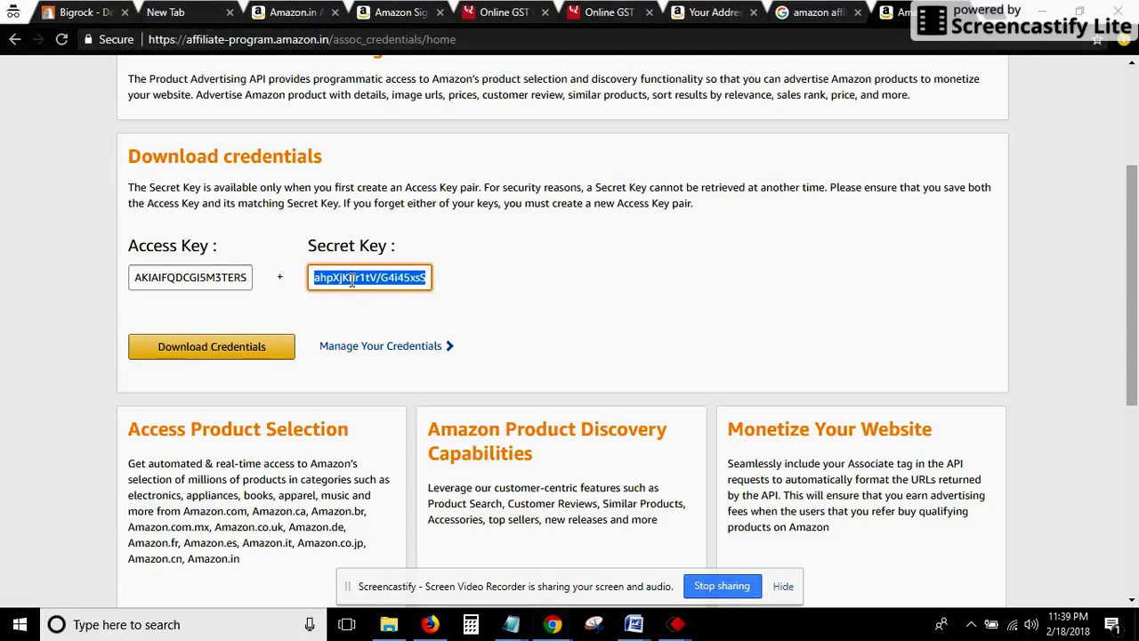
pyautogui.rightClick(352, 281)
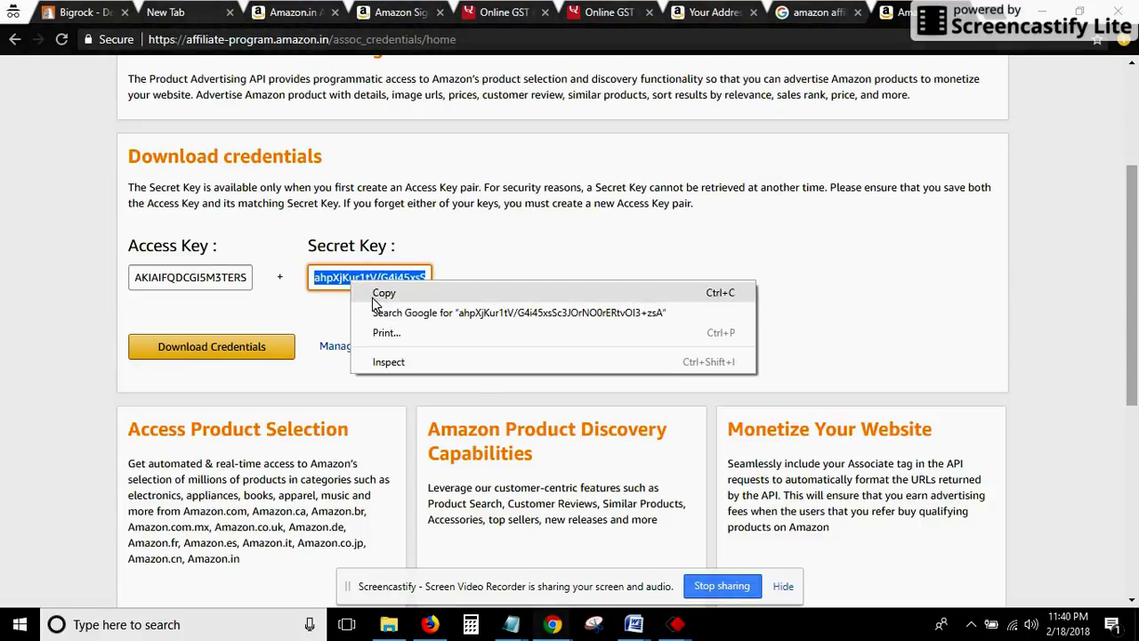
pyautogui.click(377, 292)
pyautogui.click(552, 625)
pyautogui.moveTo(512, 624)
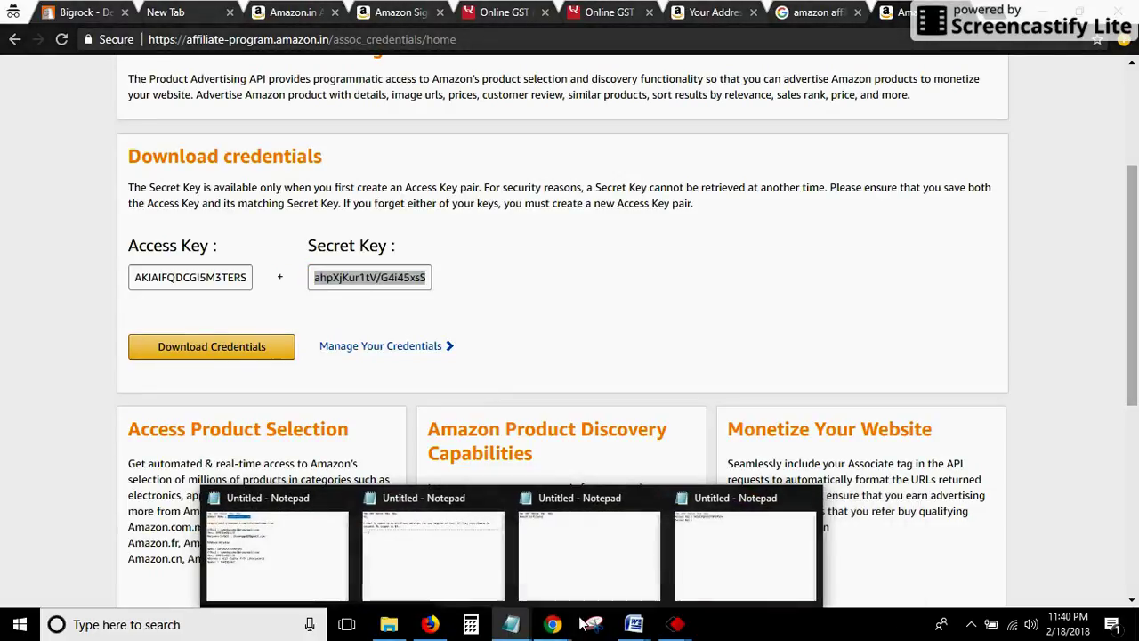
pyautogui.click(697, 572)
pyautogui.hotkey('ctrl', 'v')
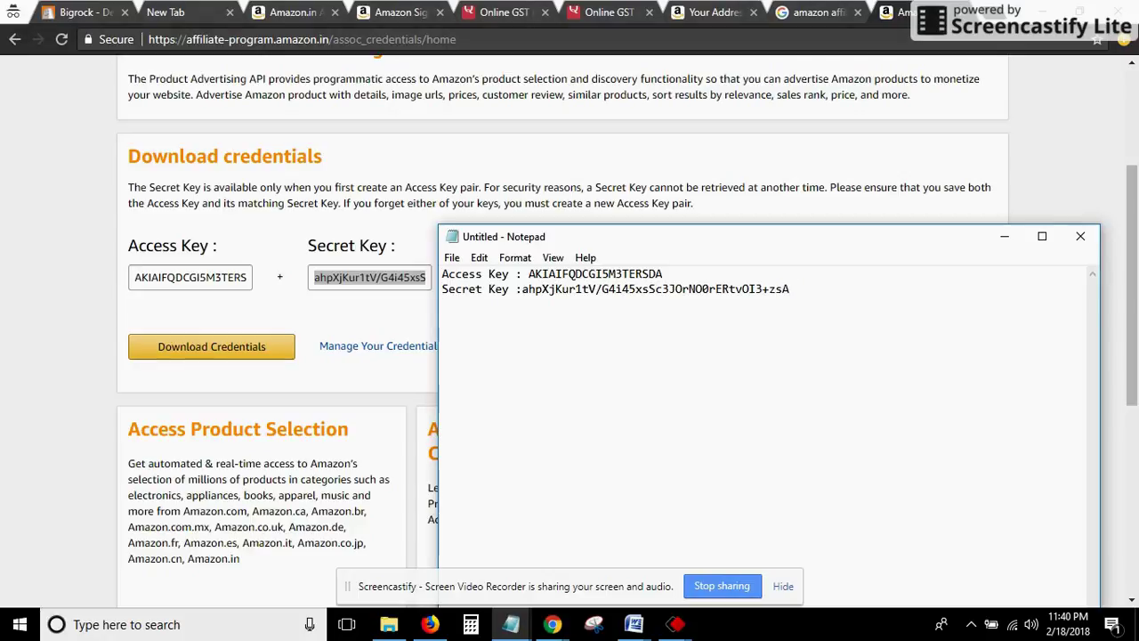
# Step: Copy the "Store:" label with the store ID from the Associates page header to a new line in the Notepad notes
pyautogui.click(445, 203)
pyautogui.scroll(3, 503, 214)
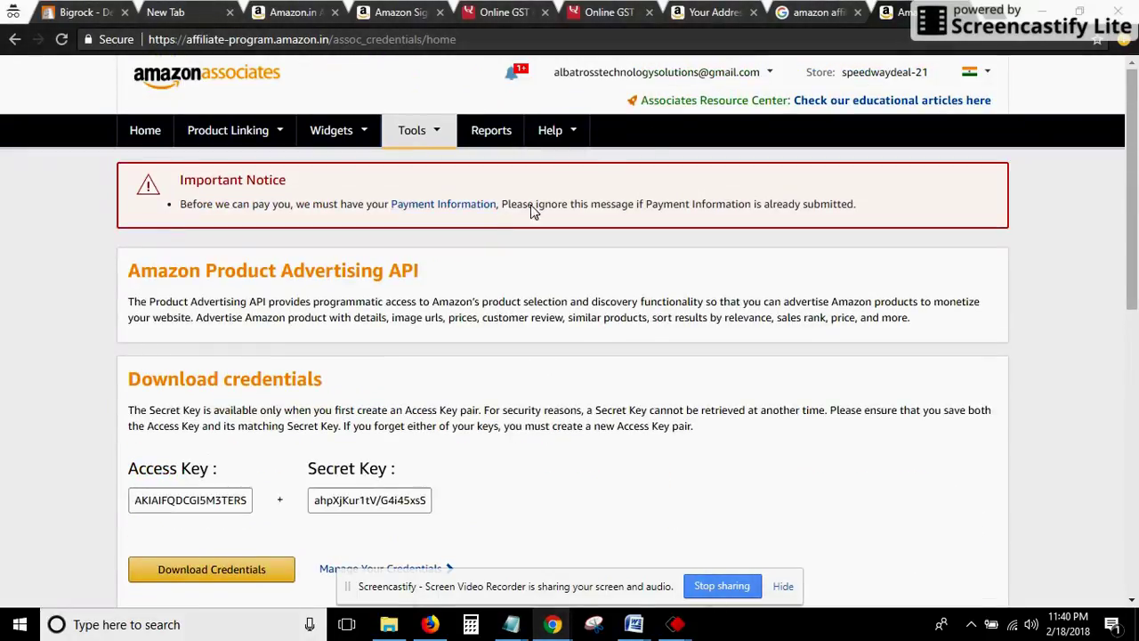
pyautogui.click(722, 71)
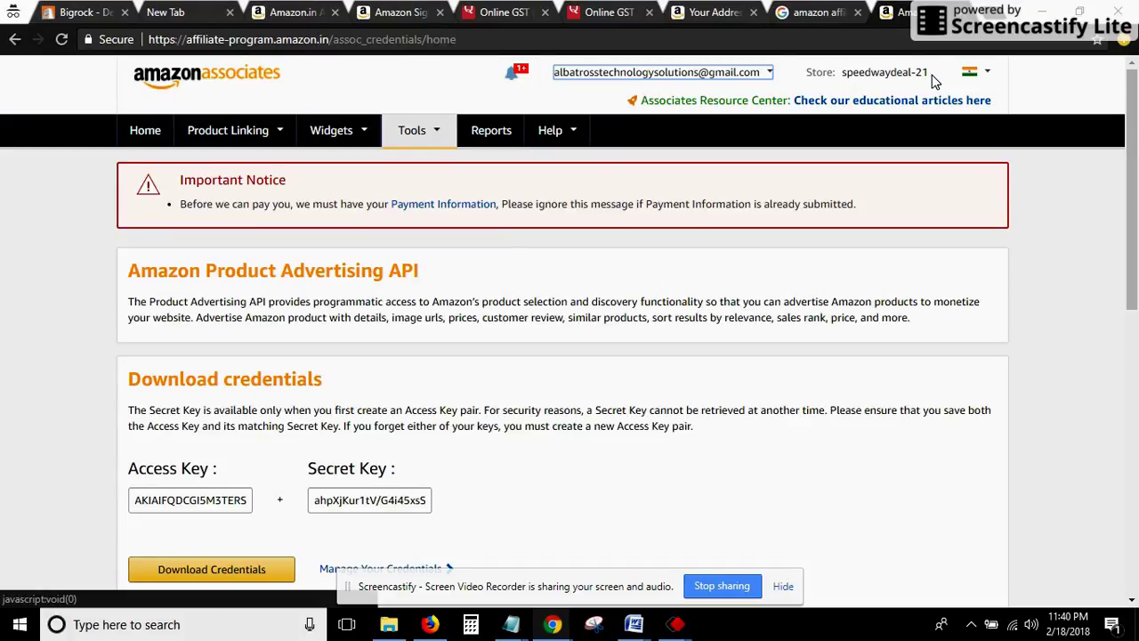
pyautogui.moveTo(929, 72); pyautogui.dragTo(809, 80)
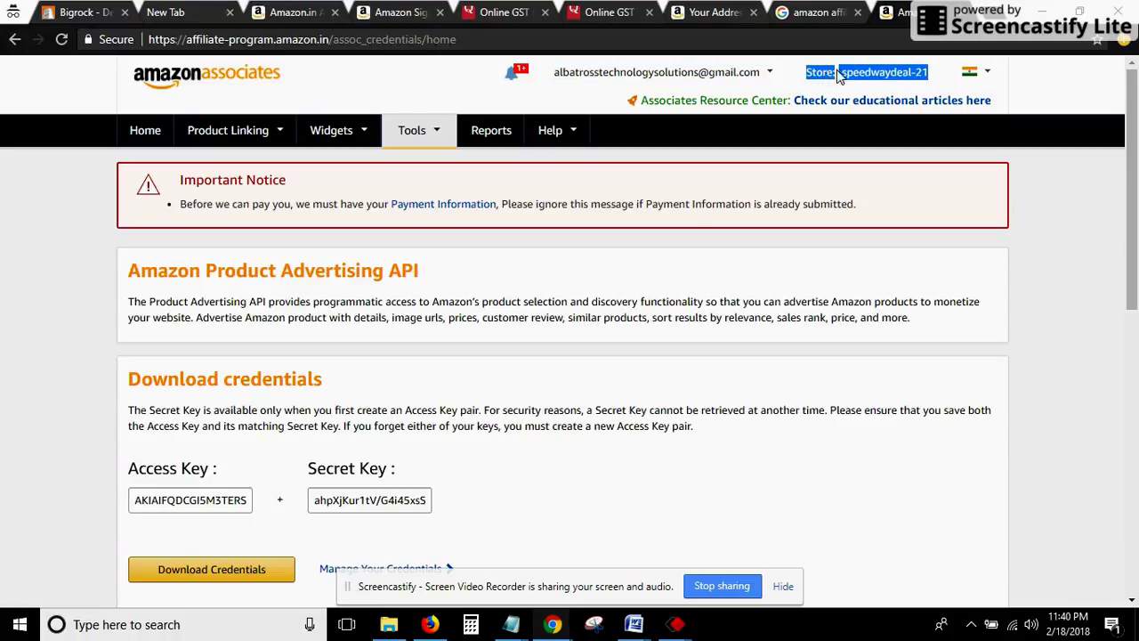
pyautogui.rightClick(830, 72)
pyautogui.click(870, 82)
pyautogui.moveTo(523, 624)
pyautogui.click(729, 552)
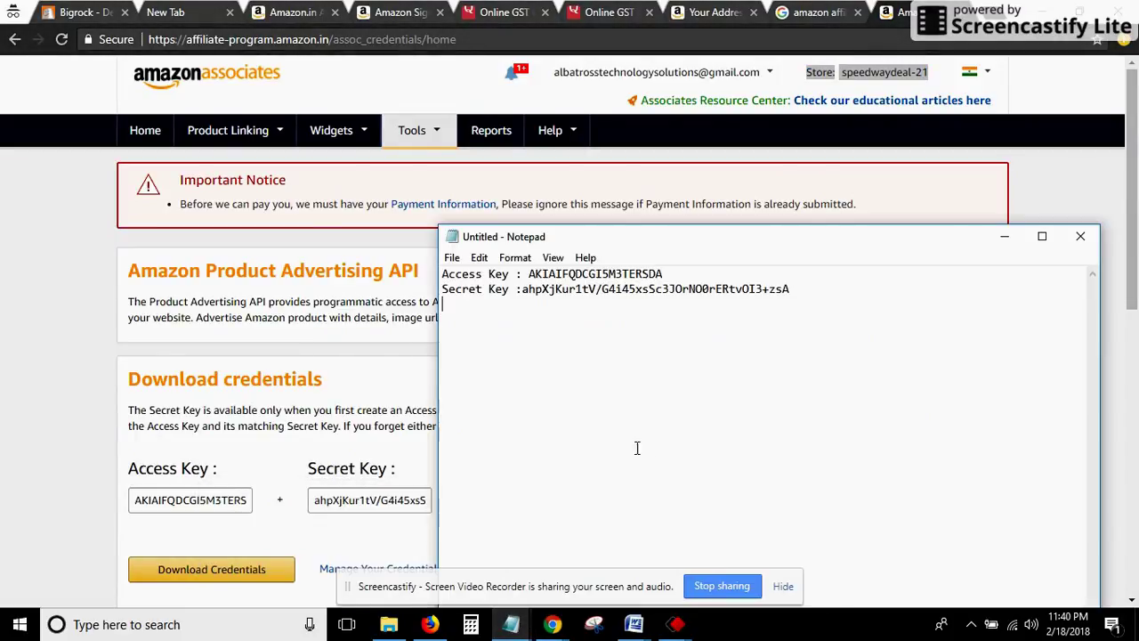
pyautogui.rightClick(486, 319)
pyautogui.click(545, 392)
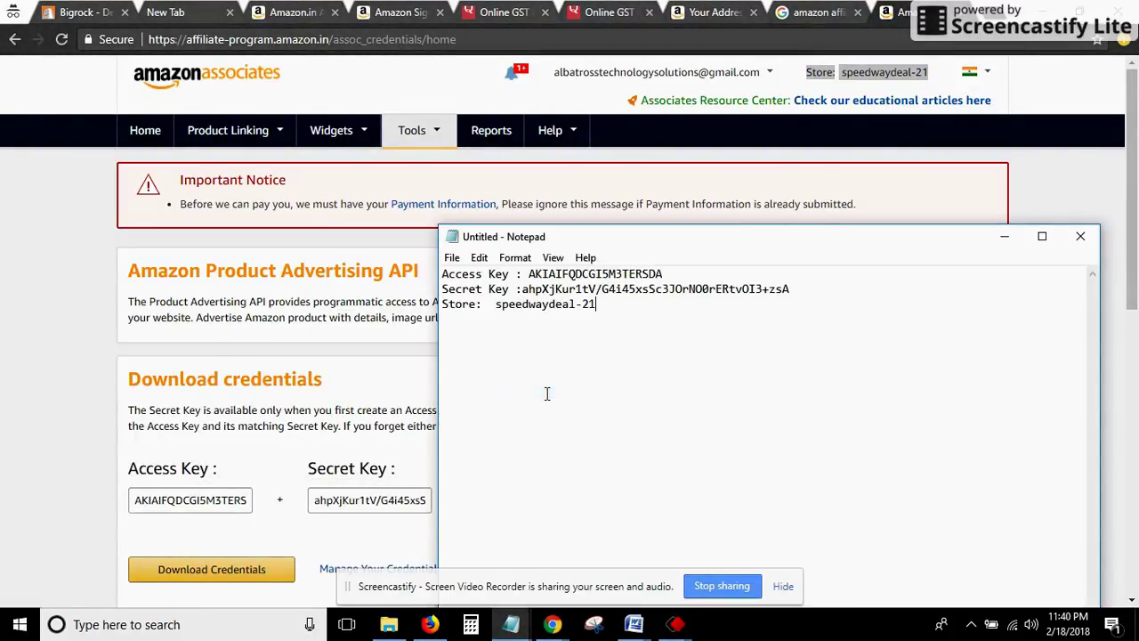
# Step: Download the Product Advertising API credentials file from the Download credentials section
pyautogui.click(66, 388)
pyautogui.scroll(-3, 67, 388)
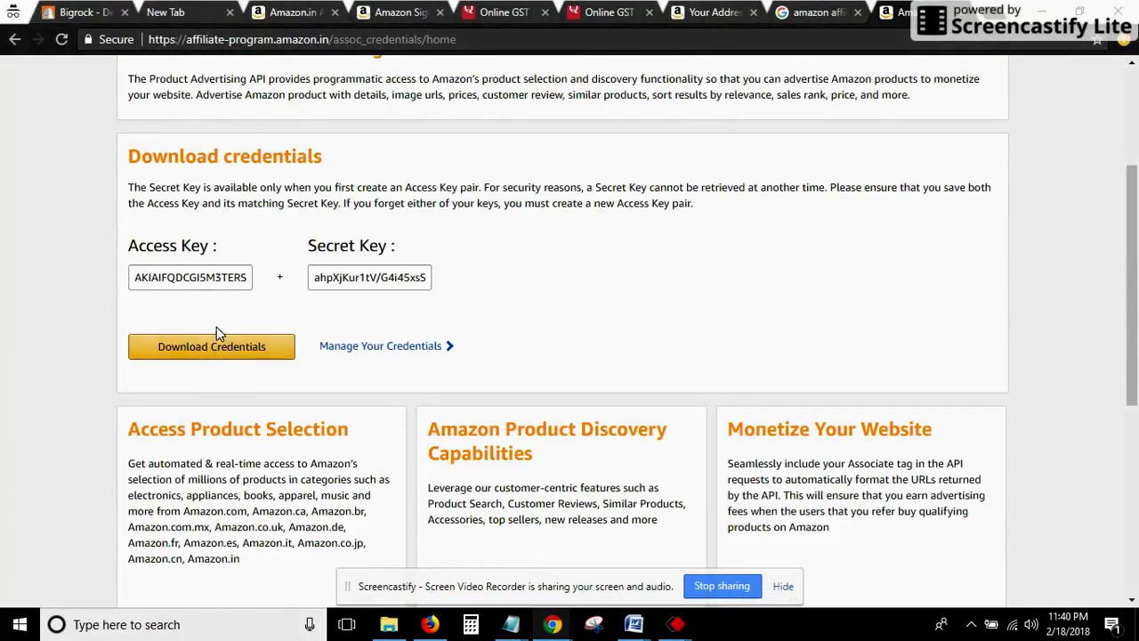
pyautogui.click(258, 358)
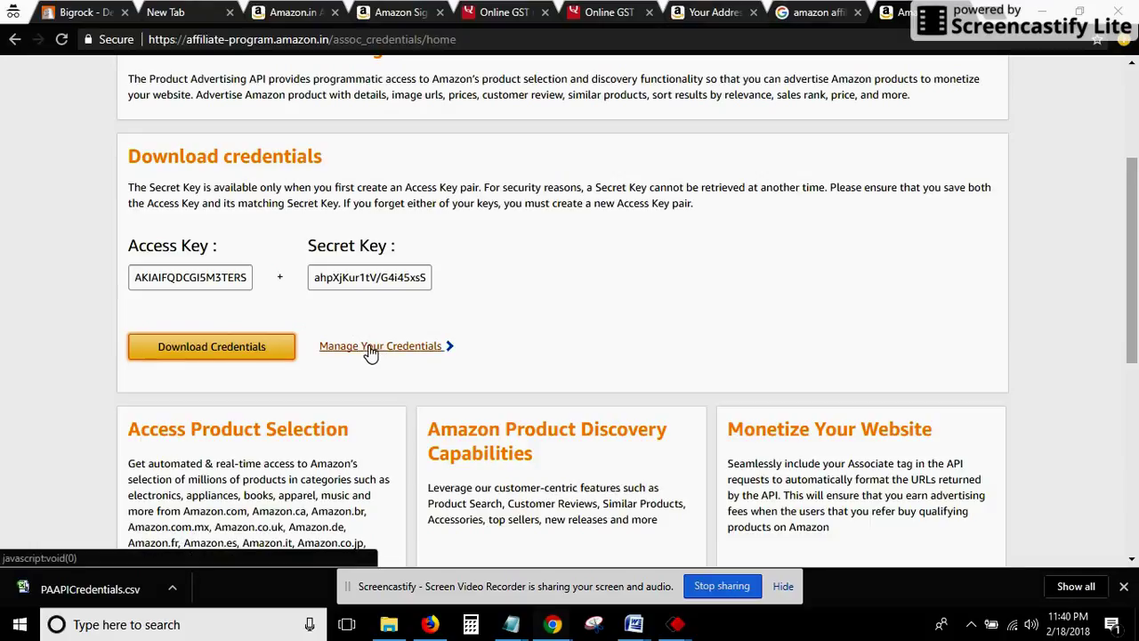
# Step: Open the credentials management view to check the access key's status, and review the noted credentials in Notepad
pyautogui.click(398, 347)
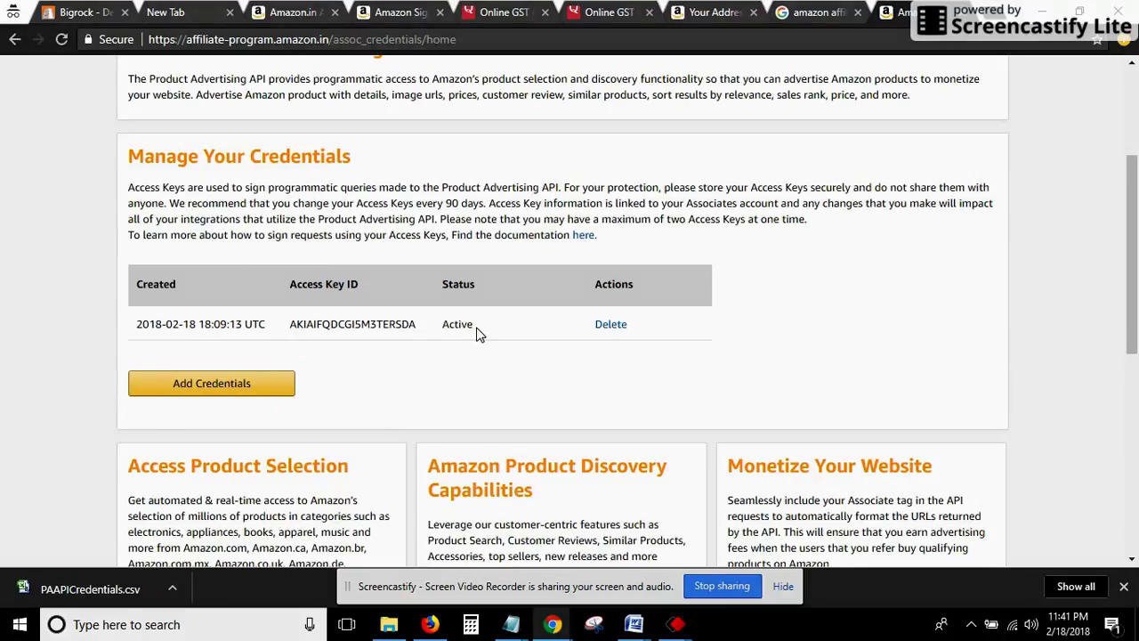
pyautogui.moveTo(439, 324); pyautogui.dragTo(478, 334)
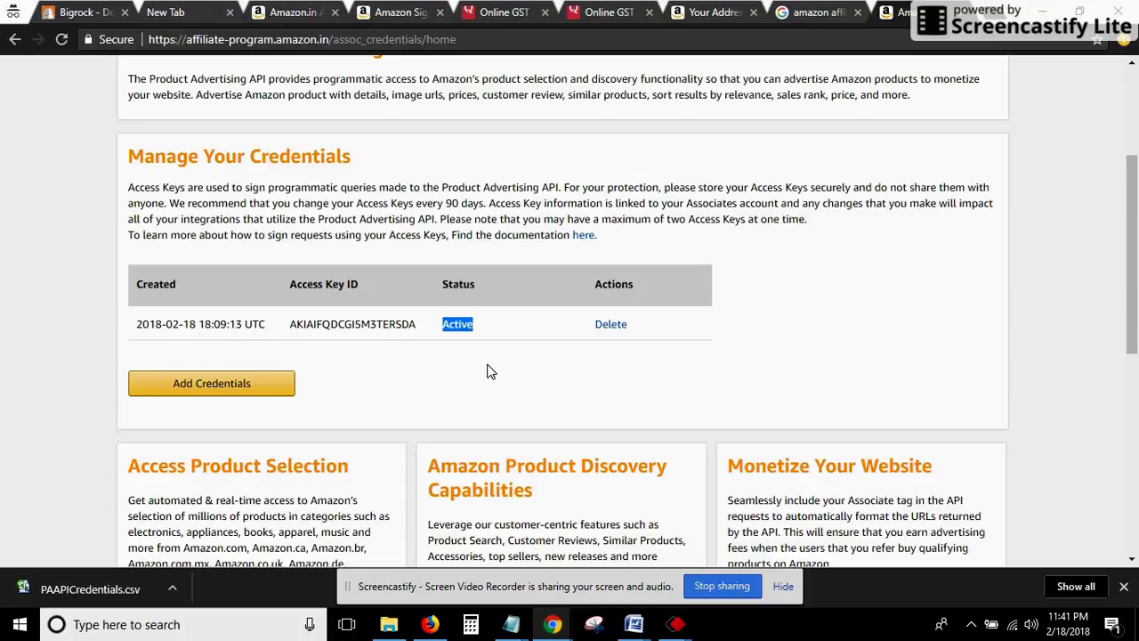
pyautogui.click(473, 333)
pyautogui.scroll(4, 456, 385)
pyautogui.scroll(-4, 456, 385)
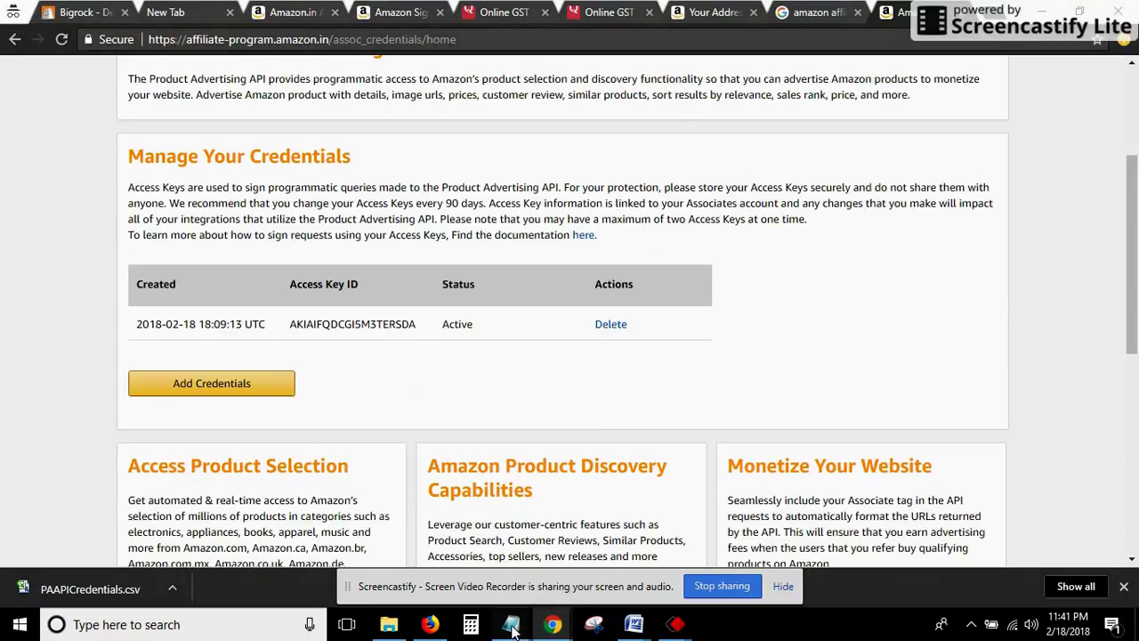
pyautogui.moveTo(510, 623)
pyautogui.click(680, 534)
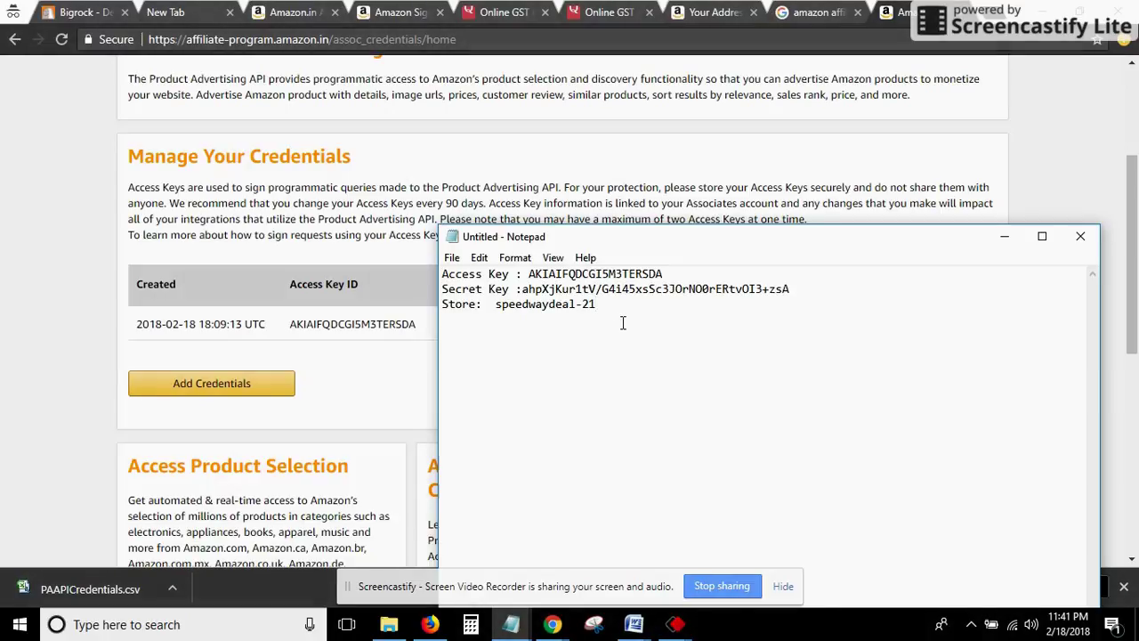
# Step: Return to the Associates page in the browser and sign out of the account
pyautogui.click(587, 189)
pyautogui.scroll(3, 587, 189)
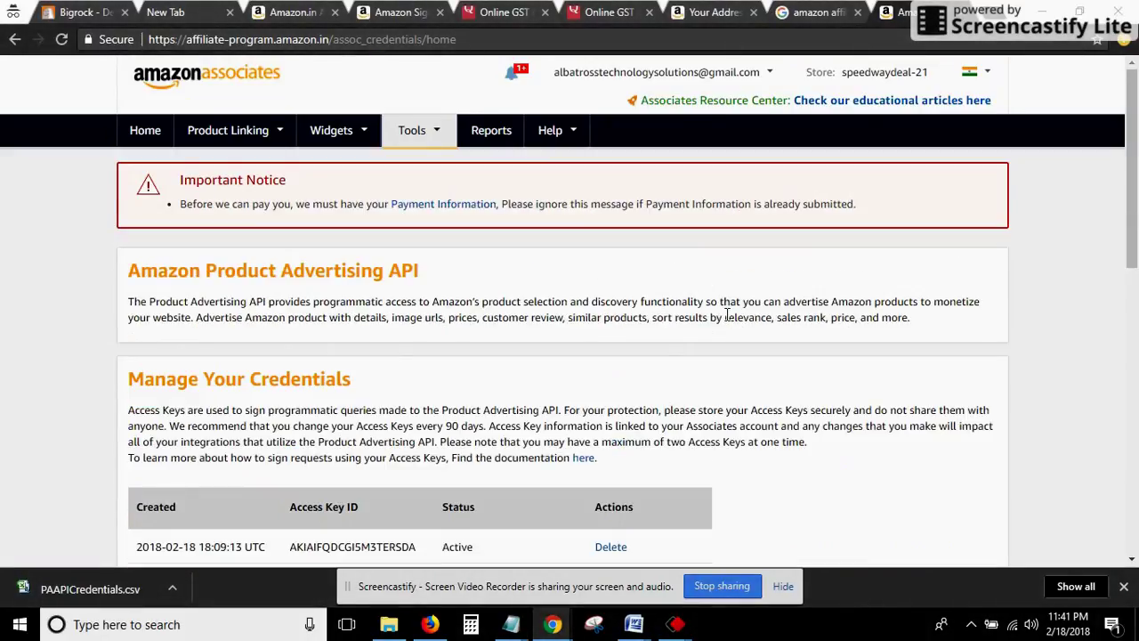
pyautogui.moveTo(756, 82)
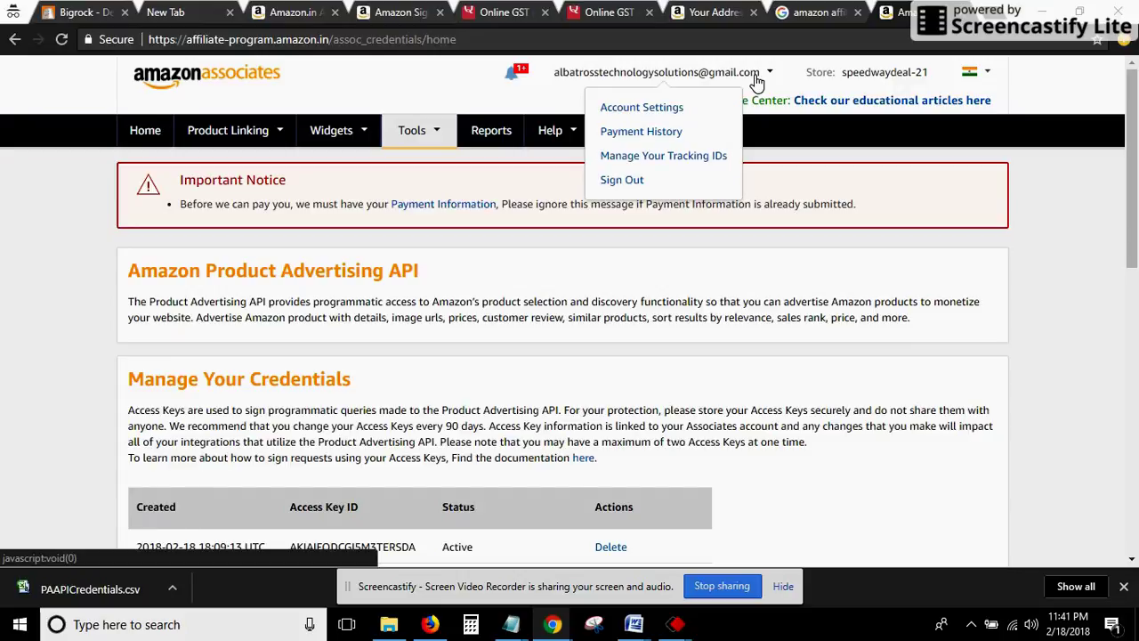
pyautogui.click(633, 183)
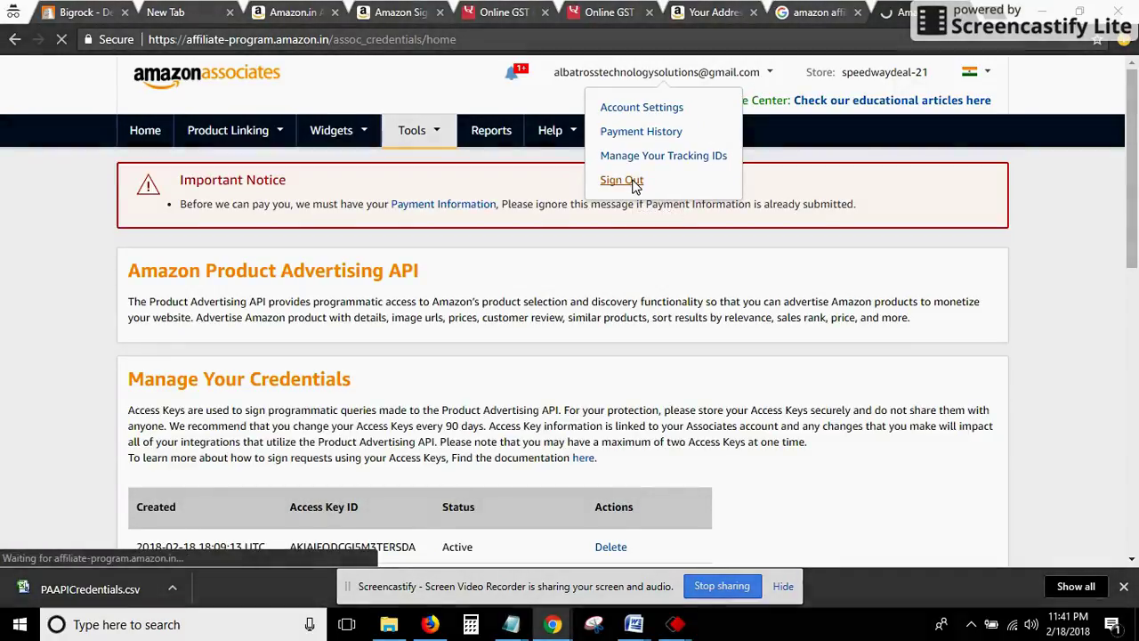
pyautogui.moveTo(553, 623)
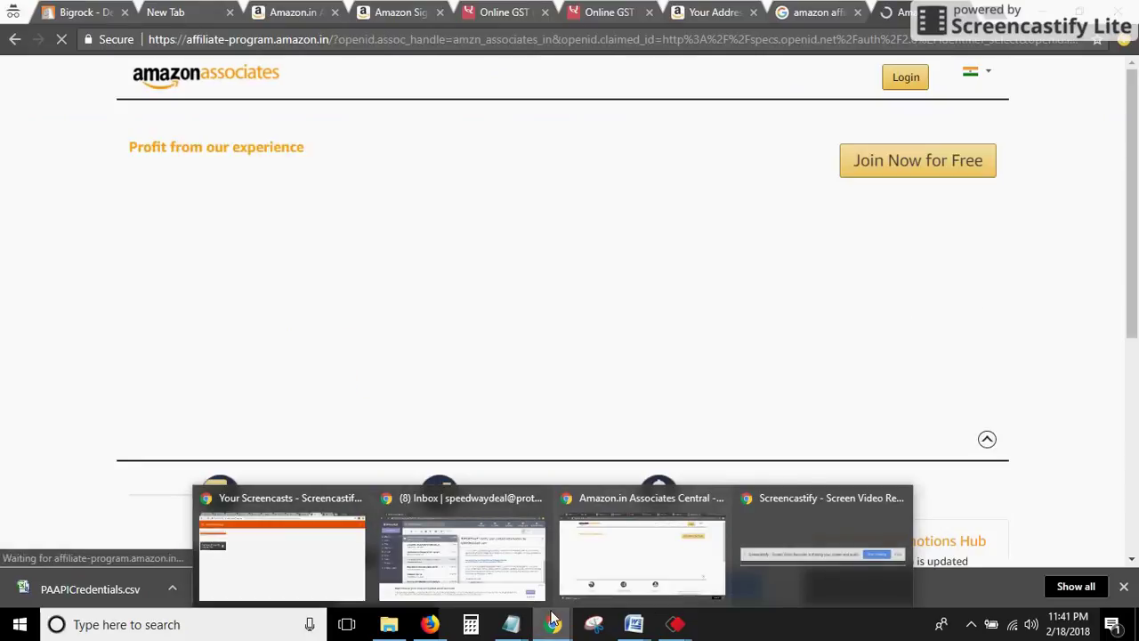